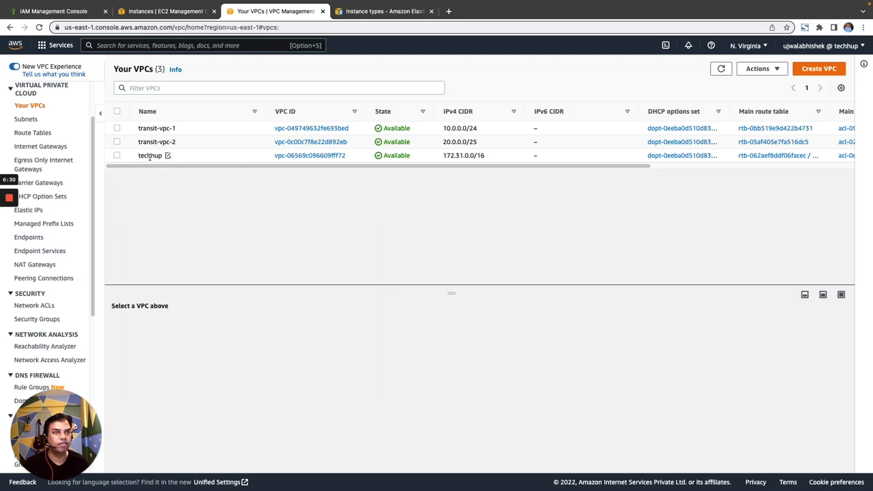
Step: Check the networking details of the ssm-lab-techhup-private instance and open its subnet techhup-us-east-1f
{"action": "left_click", "coordinate": [155, 12]}
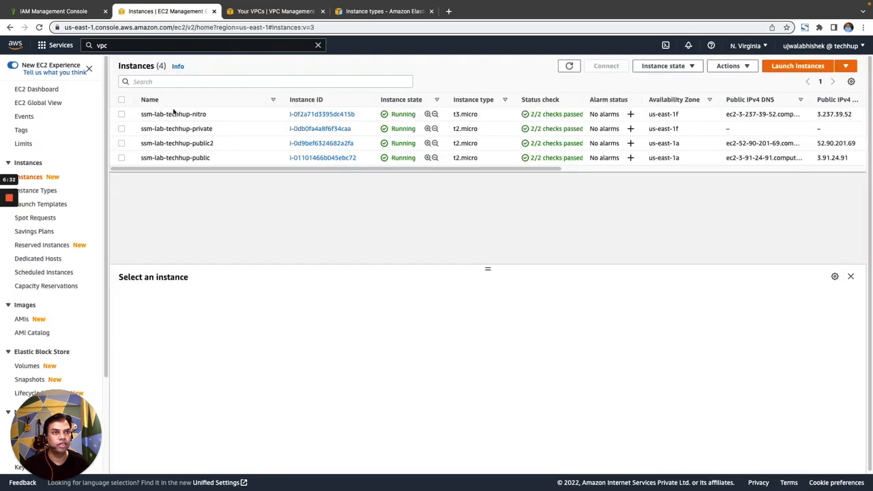
{"action": "left_click", "coordinate": [122, 129]}
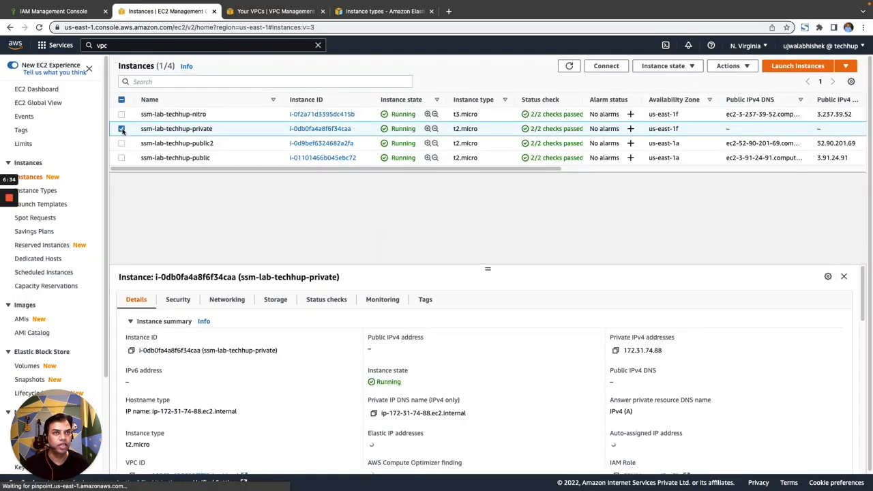
{"action": "left_click", "coordinate": [231, 300]}
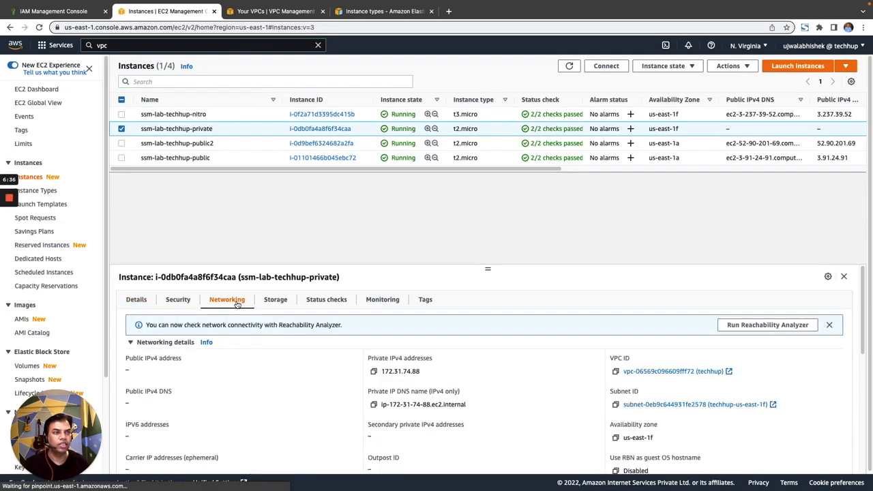
{"action": "scroll", "coordinate": [539, 382], "scroll_direction": "down", "scroll_amount": 1}
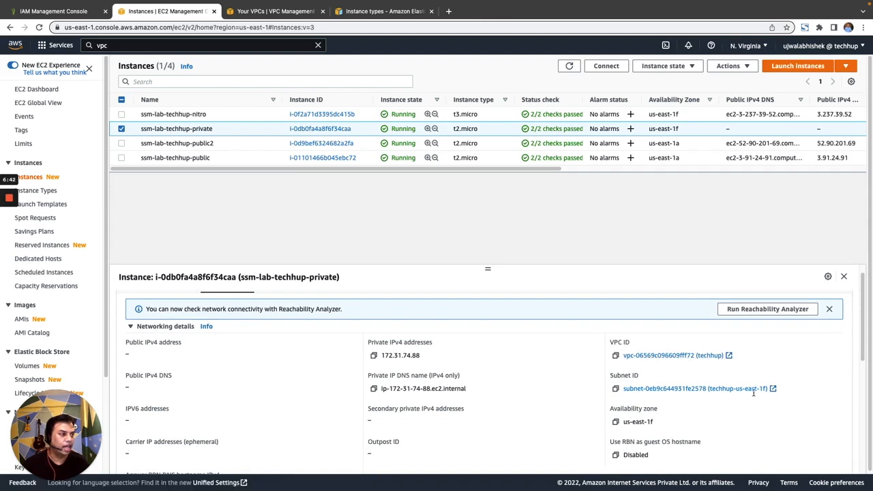
{"action": "left_click", "coordinate": [696, 390]}
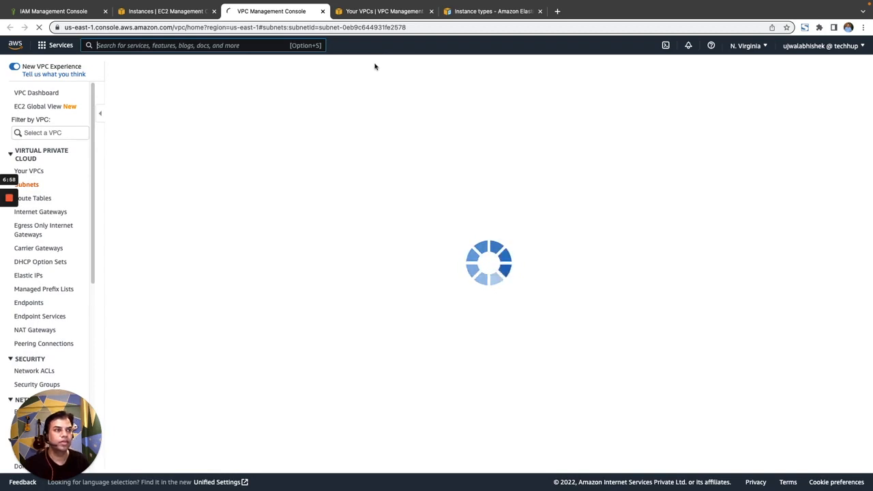
{"action": "mouse_move", "coordinate": [12, 201]}
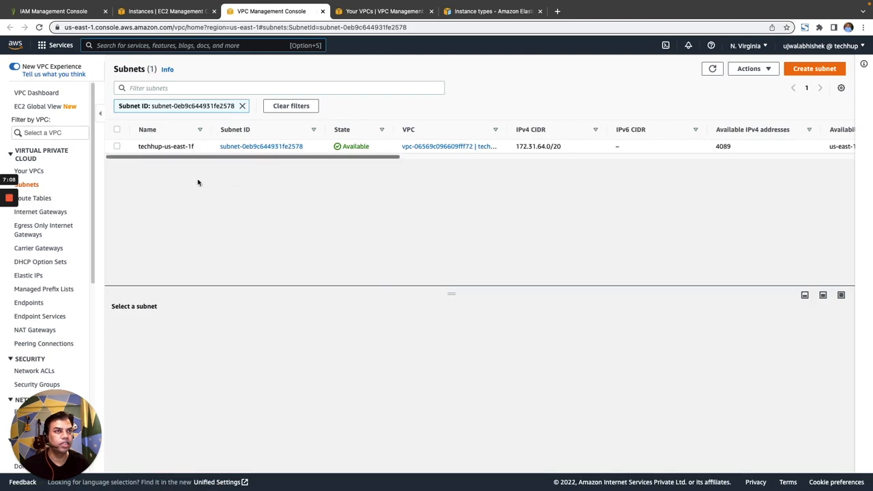
Step: Start a new VPC endpoint and name it com.amazonaws.us-east-1.ssm
{"action": "left_click", "coordinate": [374, 12]}
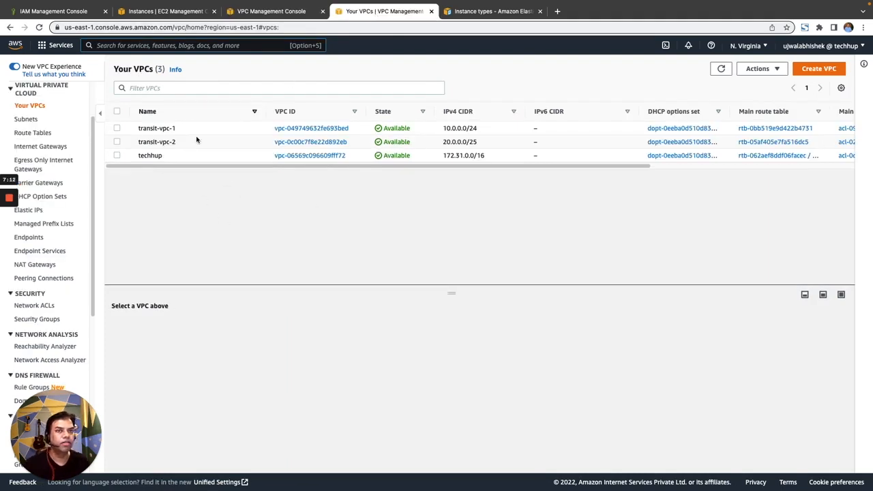
{"action": "left_click", "coordinate": [43, 239]}
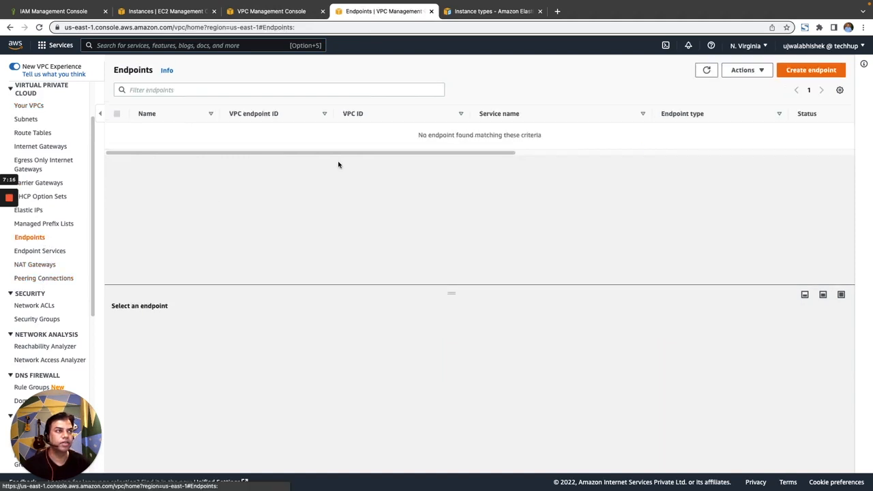
{"action": "left_click", "coordinate": [823, 71]}
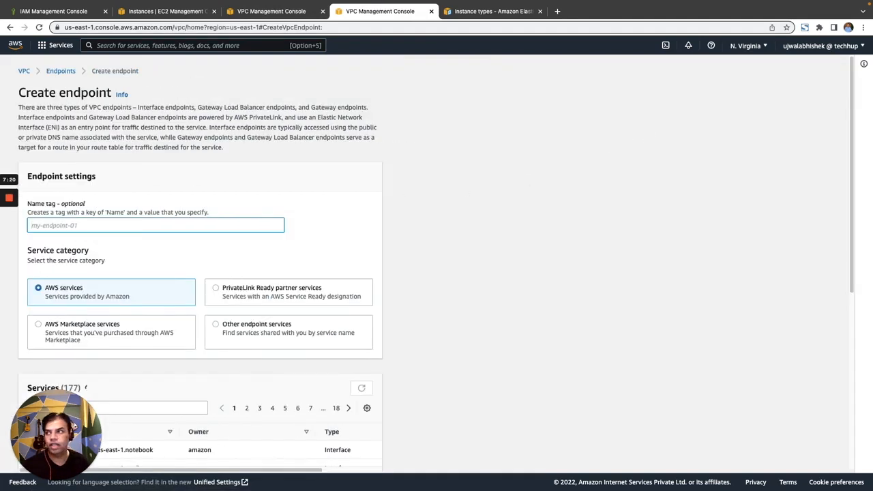
{"action": "left_click", "coordinate": [73, 412]}
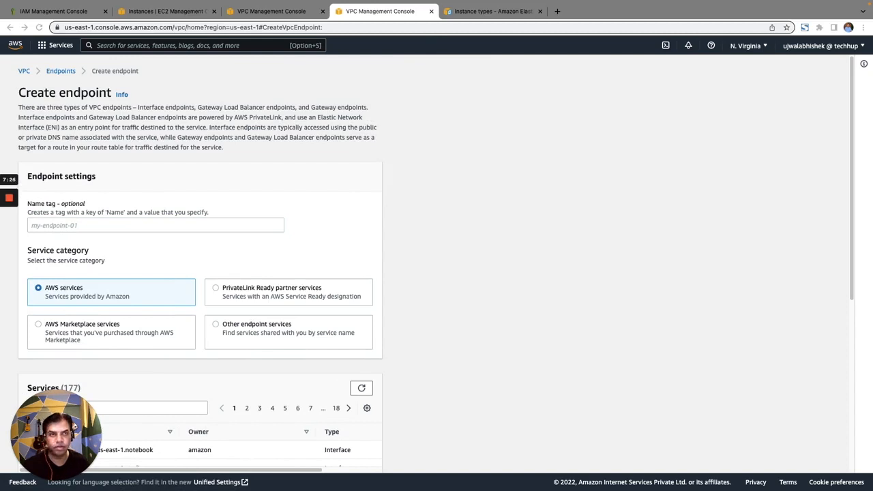
{"action": "left_click", "coordinate": [103, 223]}
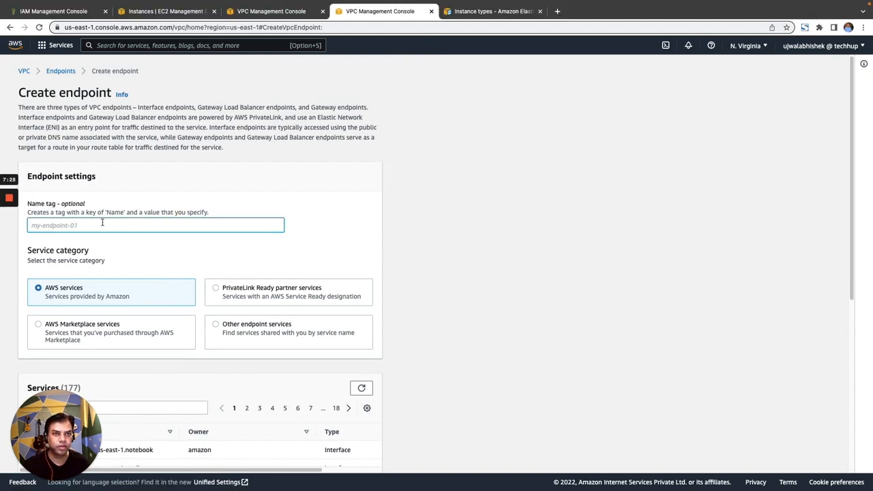
{"action": "type", "text": "com.amazonaws.us-east-1.ssm"}
Step: Filter the endpoint services by ssm and choose the com.amazonaws.us-east-1.ssm service
{"action": "scroll", "coordinate": [323, 238], "scroll_direction": "down", "scroll_amount": 2}
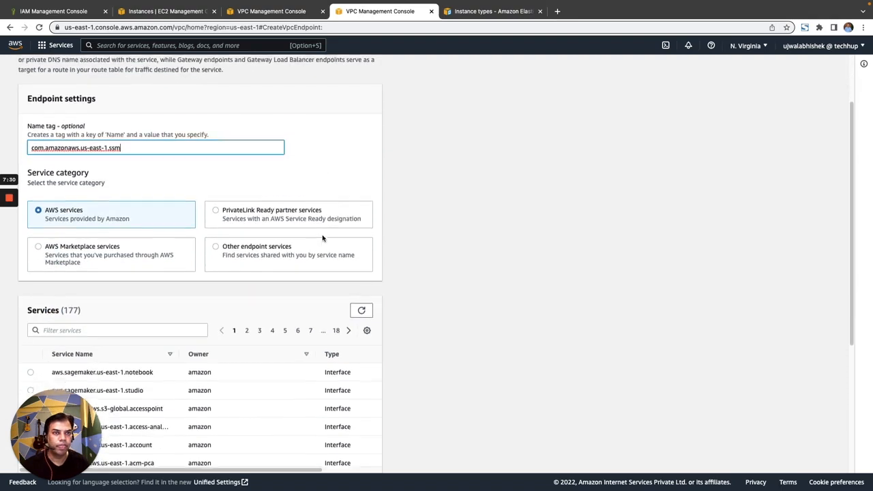
{"action": "scroll", "coordinate": [139, 232], "scroll_direction": "down", "scroll_amount": 2}
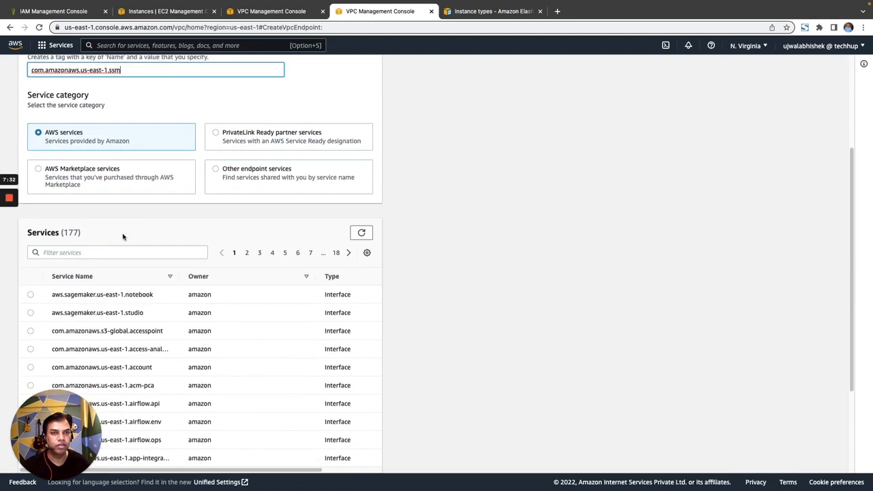
{"action": "left_click", "coordinate": [95, 253]}
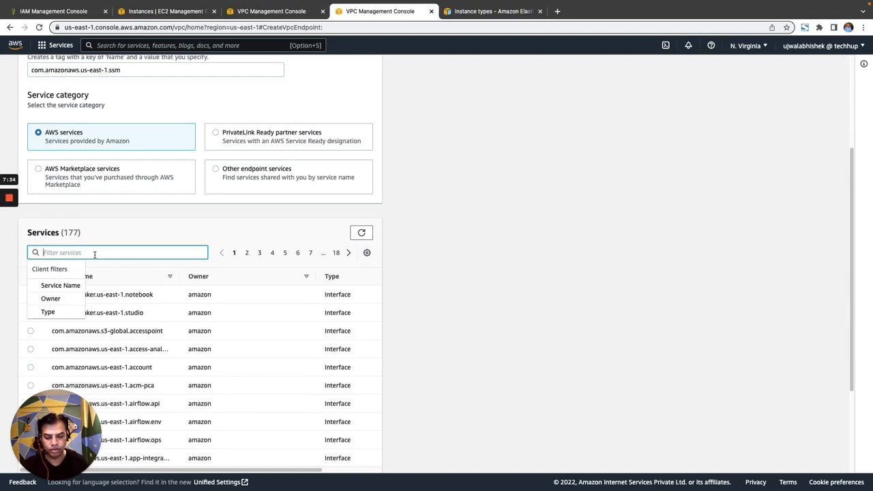
{"action": "type", "text": "smm"}
{"action": "key", "text": "BackSpace"}
{"action": "key", "text": "BackSpace"}
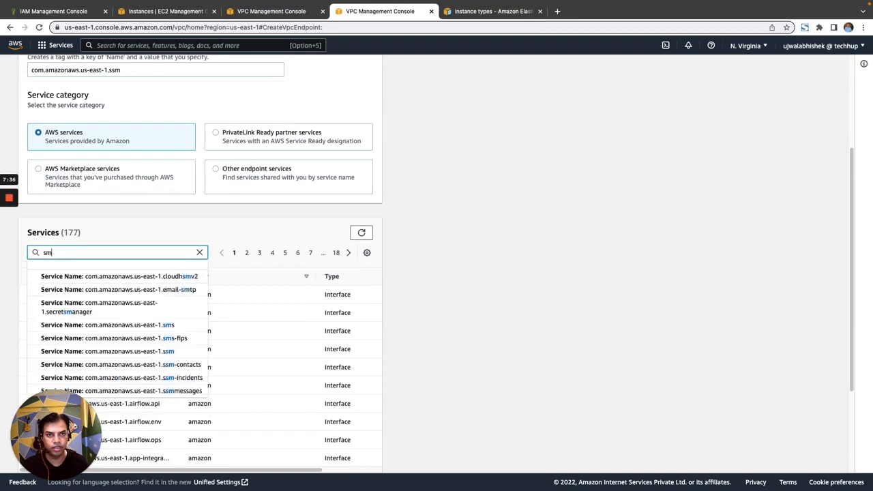
{"action": "type", "text": "sm"}
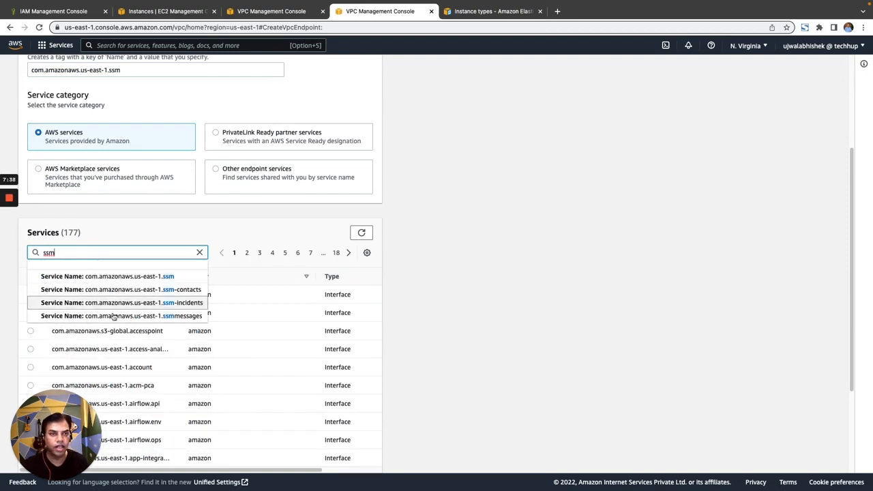
{"action": "left_click", "coordinate": [159, 277]}
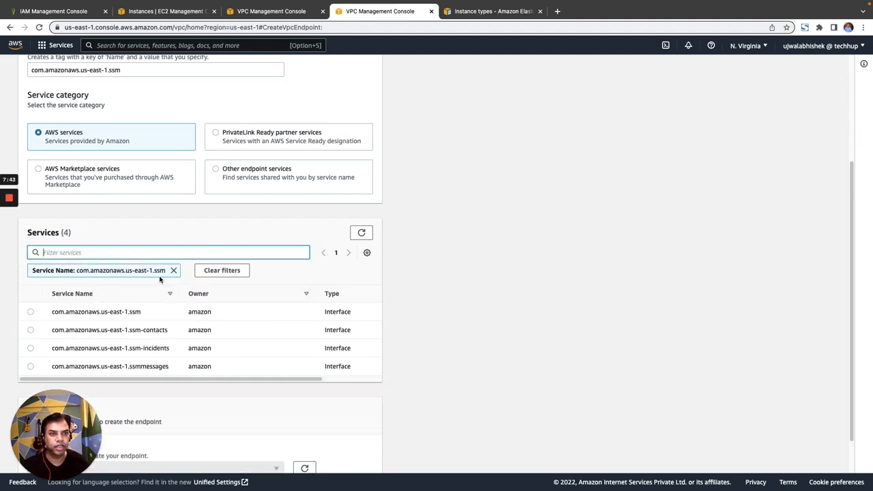
{"action": "left_click", "coordinate": [32, 313]}
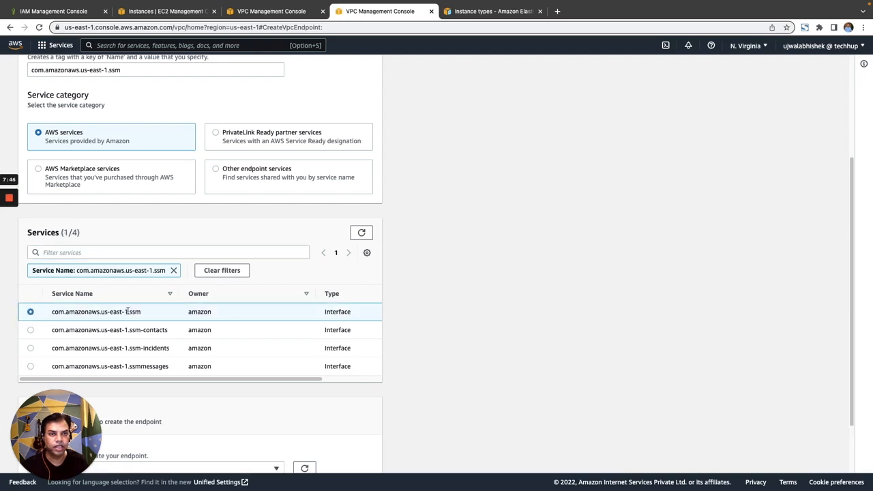
Step: Set the endpoint's VPC to vpc-06569c096609fff72 (techhup)
{"action": "scroll", "coordinate": [251, 323], "scroll_direction": "down", "scroll_amount": 2}
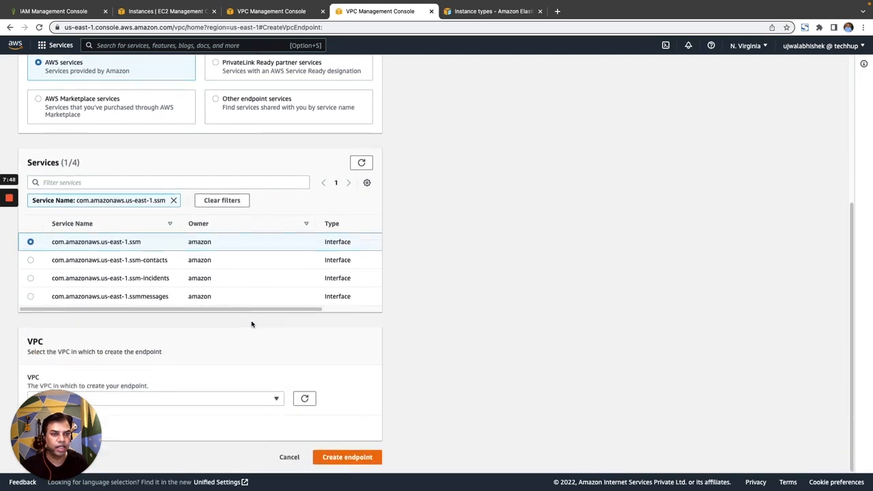
{"action": "left_click_drag", "start_coordinate": [77, 419], "coordinate": [864, 424]}
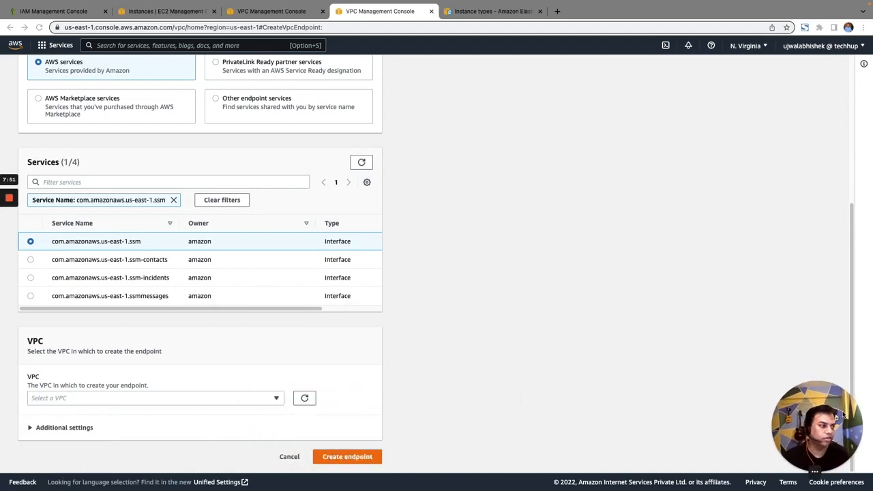
{"action": "left_click", "coordinate": [127, 400]}
{"action": "left_click", "coordinate": [127, 400]}
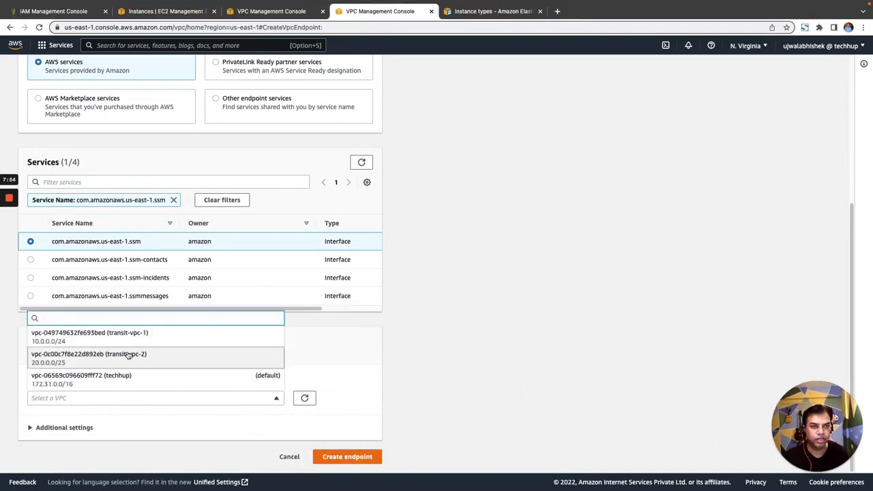
{"action": "left_click", "coordinate": [87, 380]}
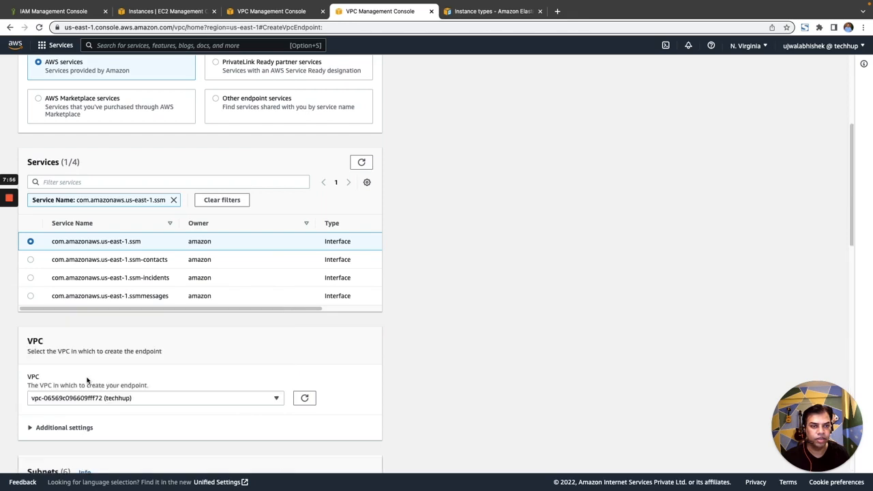
Step: Include availability zone us-east-1f for the endpoint and assign it subnet-0eb9c644931fe2578 (techhup-us-east-1f)
{"action": "scroll", "coordinate": [402, 352], "scroll_direction": "down", "scroll_amount": 3}
{"action": "scroll", "coordinate": [293, 306], "scroll_direction": "down", "scroll_amount": 3}
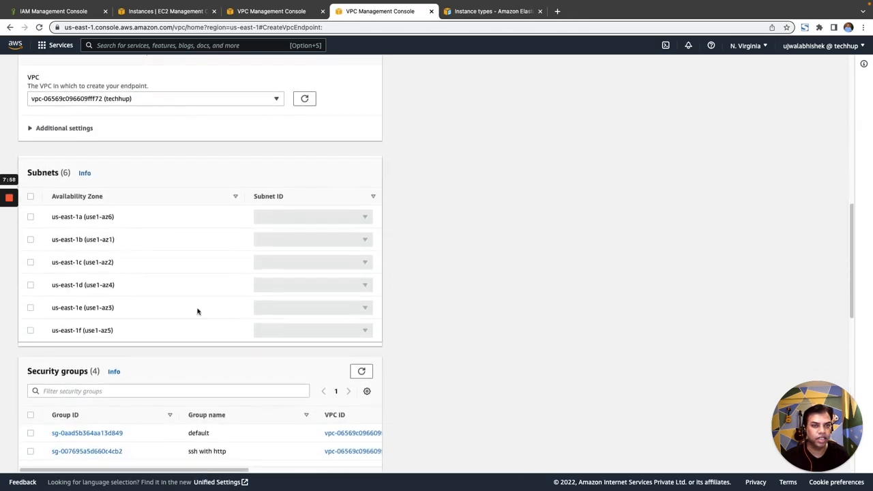
{"action": "left_click", "coordinate": [30, 331]}
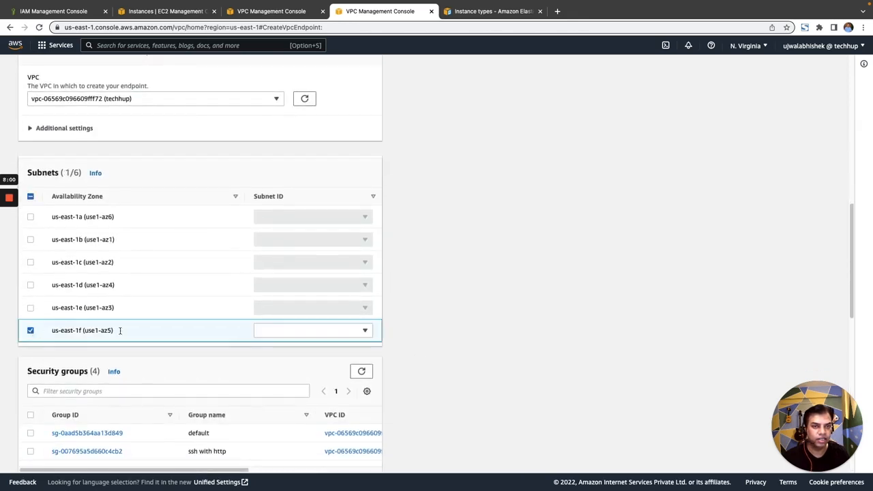
{"action": "left_click", "coordinate": [309, 333]}
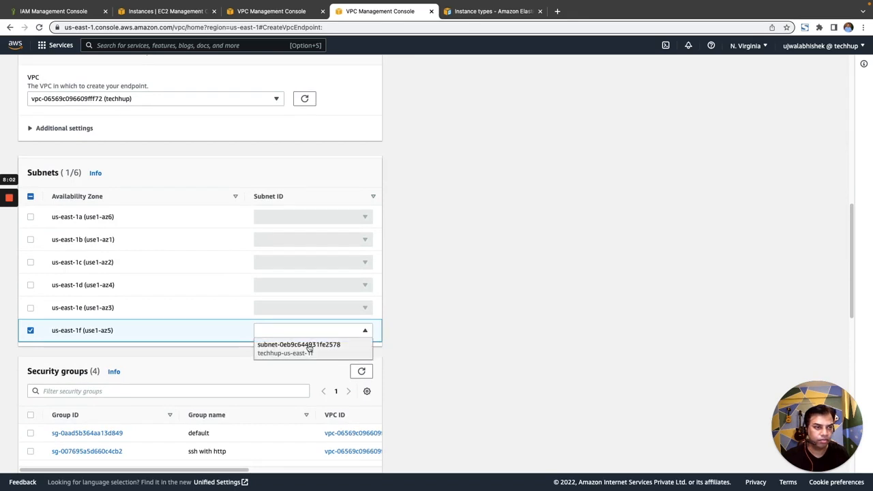
{"action": "left_click", "coordinate": [309, 347]}
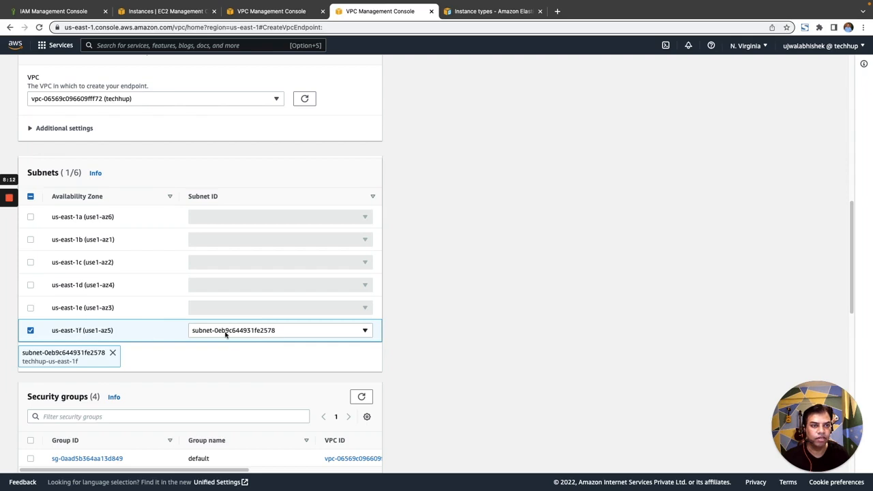
Step: Assign the "ssh with http" security group to the endpoint
{"action": "scroll", "coordinate": [258, 328], "scroll_direction": "down", "scroll_amount": 1}
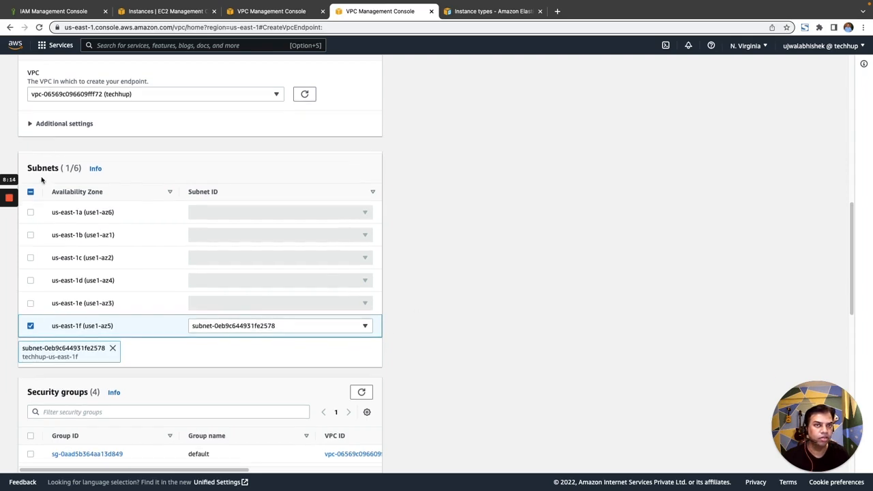
{"action": "scroll", "coordinate": [424, 322], "scroll_direction": "down", "scroll_amount": 2}
{"action": "scroll", "coordinate": [424, 323], "scroll_direction": "down", "scroll_amount": 2}
{"action": "scroll", "coordinate": [426, 321], "scroll_direction": "up", "scroll_amount": 1}
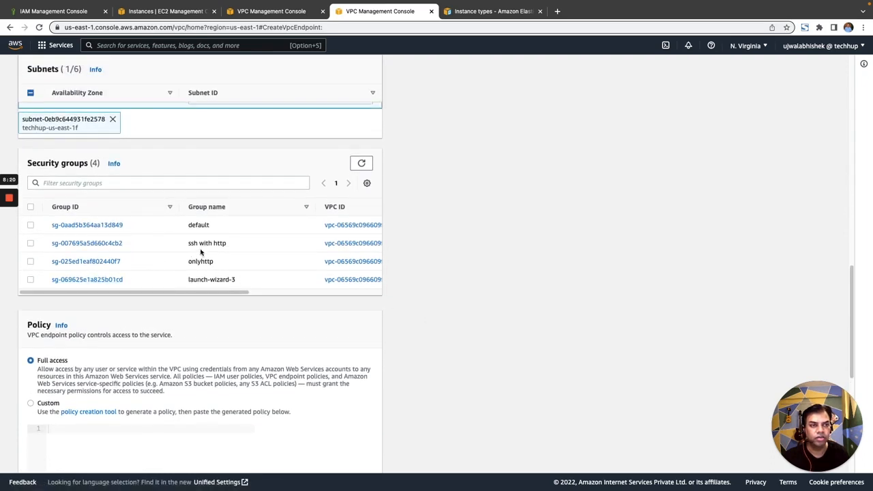
{"action": "left_click", "coordinate": [31, 244]}
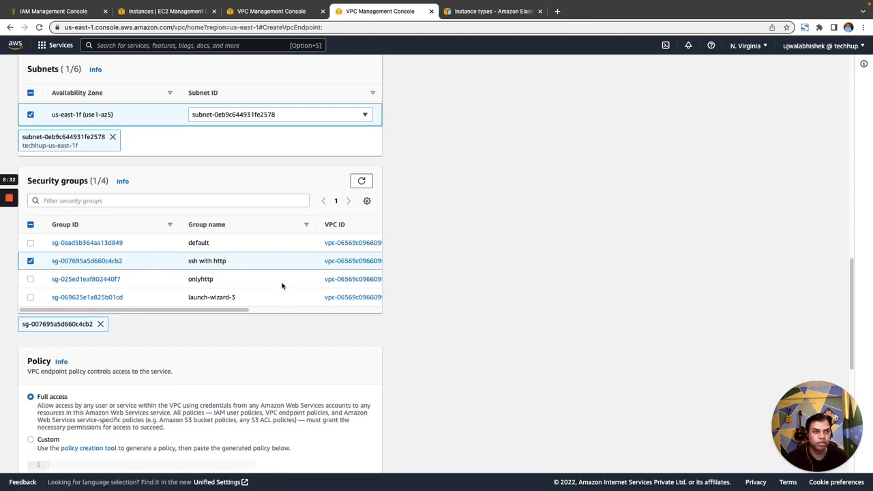
Step: Create the com.amazonaws.us-east-1.ssm endpoint, keeping the default policy and Name tag
{"action": "scroll", "coordinate": [253, 270], "scroll_direction": "down", "scroll_amount": 3}
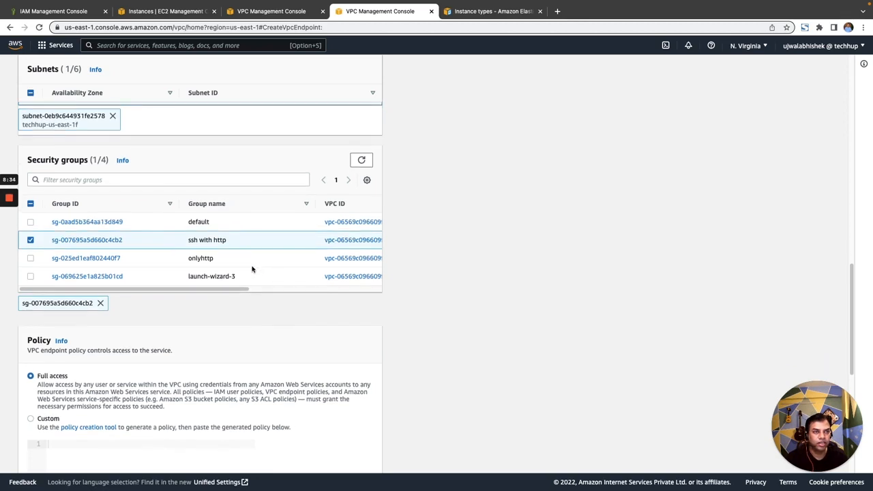
{"action": "scroll", "coordinate": [127, 321], "scroll_direction": "down", "scroll_amount": 5}
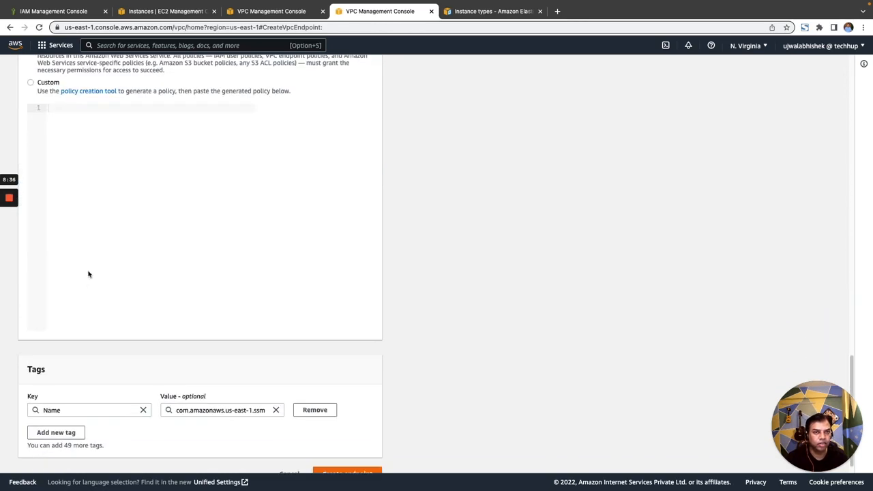
{"action": "scroll", "coordinate": [154, 240], "scroll_direction": "down", "scroll_amount": 1}
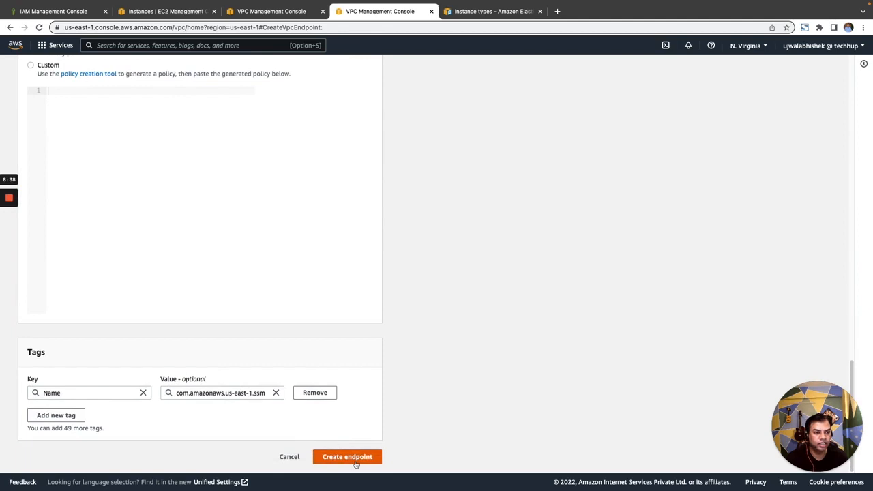
{"action": "left_click", "coordinate": [355, 458]}
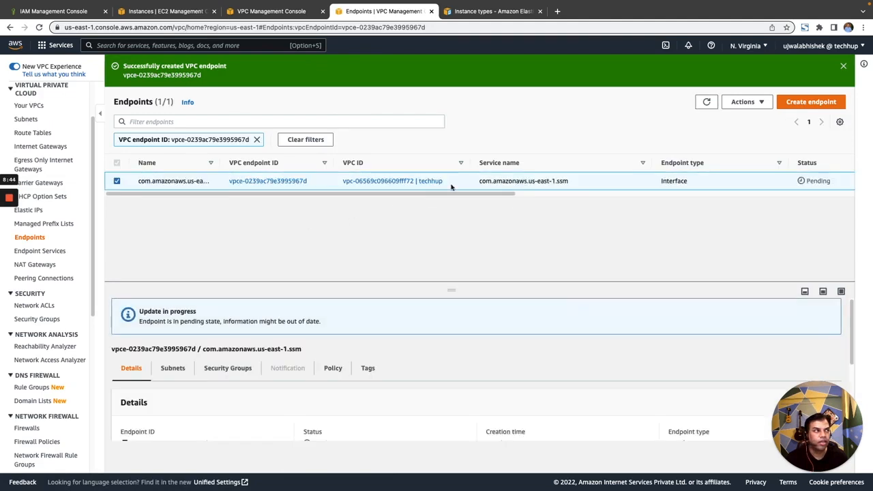
Step: Start another VPC endpoint and set its Name tag to com.amazonaws.us-east-1.ec2messages
{"action": "left_click", "coordinate": [822, 103]}
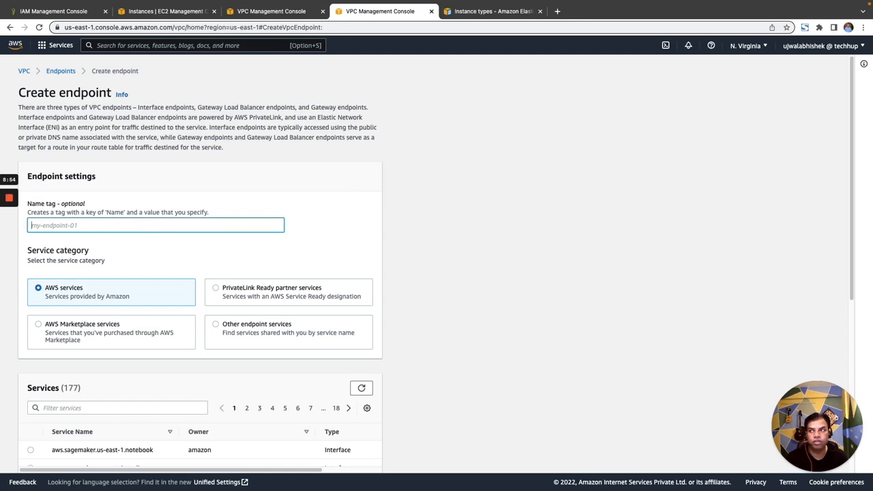
{"action": "key", "text": "super+Tab"}
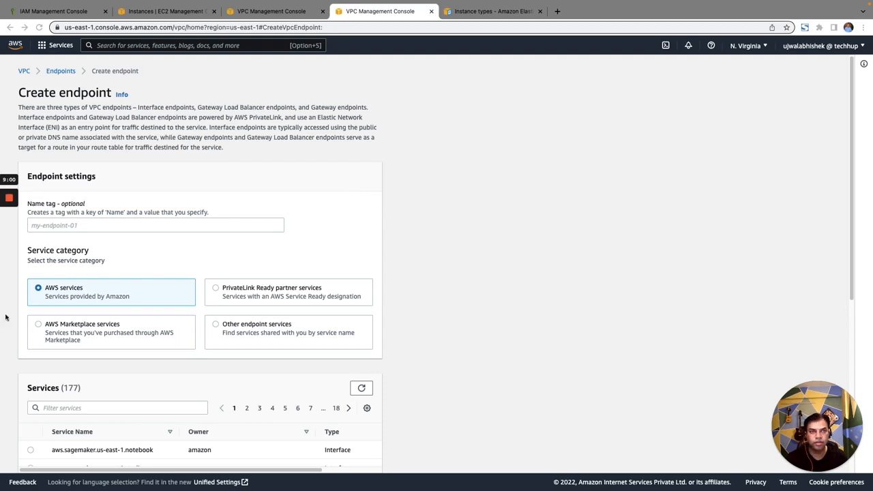
{"action": "left_click", "coordinate": [144, 226]}
{"action": "type", "text": "com.amazonaws.us-east-1.ec2messages"}
Step: Filter the AWS services for ec2messages and select com.amazonaws.us-east-1.ec2messages as the endpoint's service
{"action": "scroll", "coordinate": [270, 238], "scroll_direction": "down", "scroll_amount": 3}
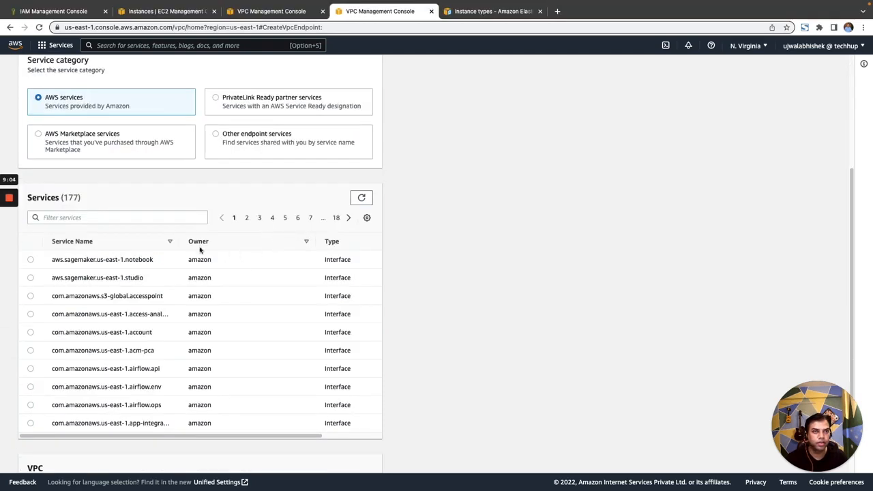
{"action": "left_click", "coordinate": [83, 217]}
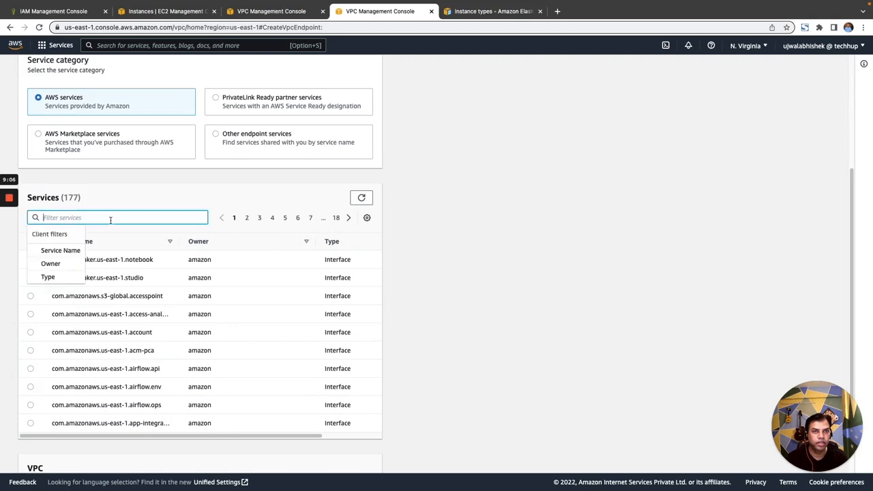
{"action": "type", "text": "ec2mess"}
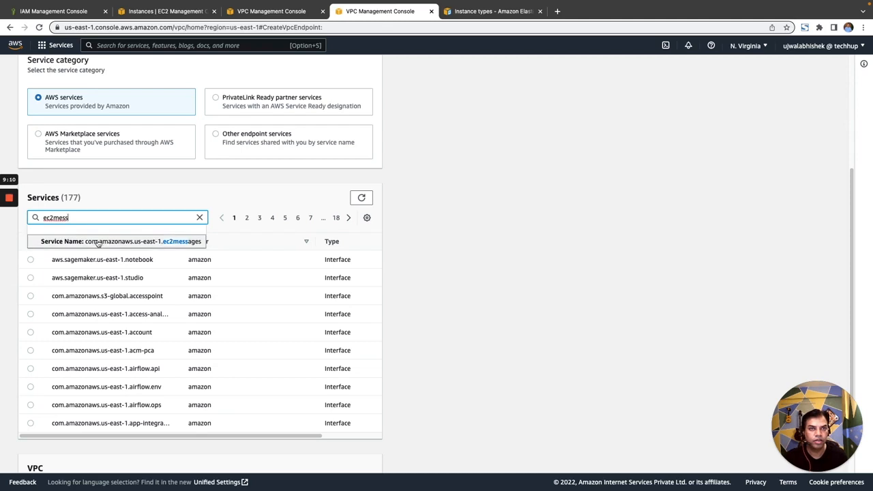
{"action": "left_click", "coordinate": [161, 244]}
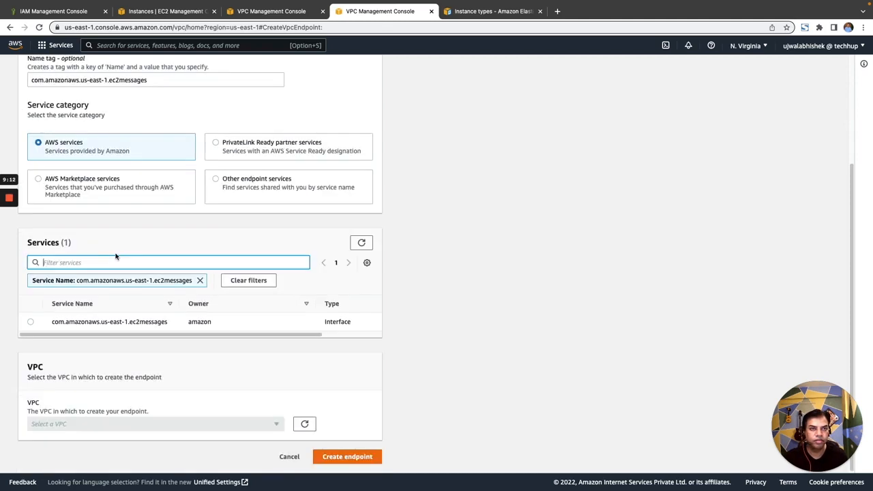
{"action": "left_click", "coordinate": [30, 322]}
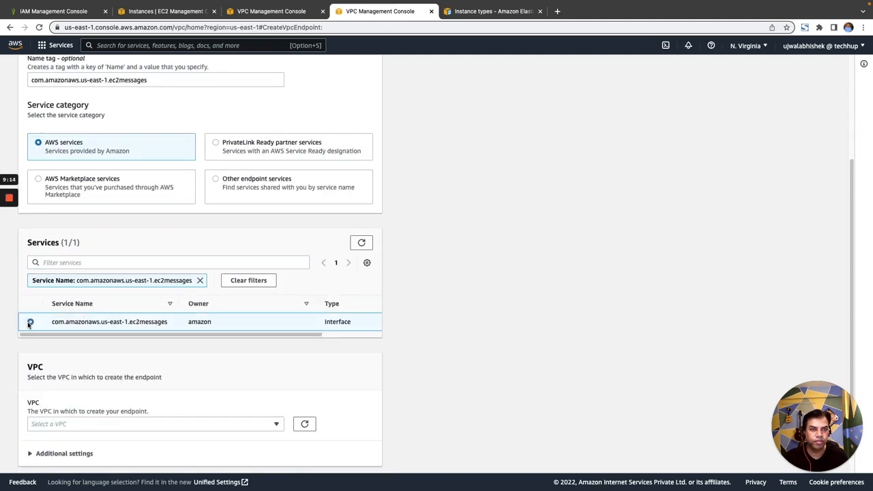
Step: Place the ec2messages endpoint in VPC vpc-06569c096609fff72 (techhup), availability zone us-east-1f, using subnet-0eb9c644931fe2578
{"action": "scroll", "coordinate": [391, 332], "scroll_direction": "down", "scroll_amount": 1}
{"action": "left_click", "coordinate": [242, 403]}
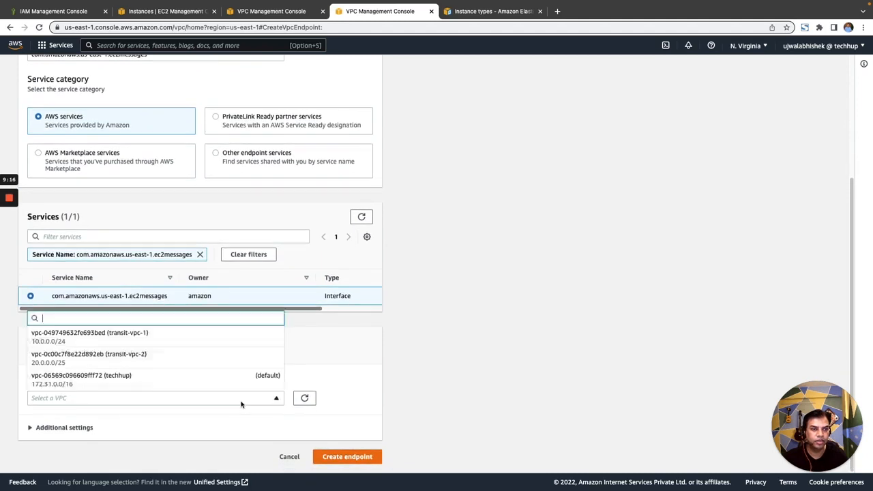
{"action": "left_click", "coordinate": [166, 385]}
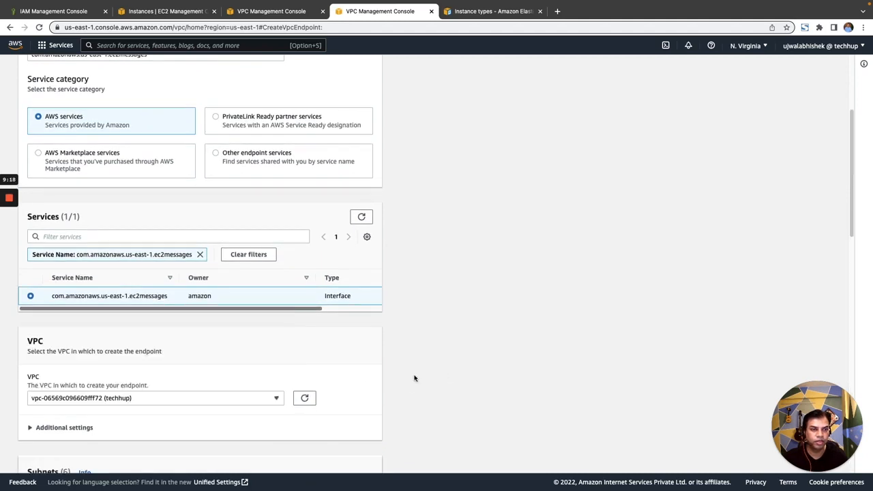
{"action": "scroll", "coordinate": [462, 354], "scroll_direction": "down", "scroll_amount": 3}
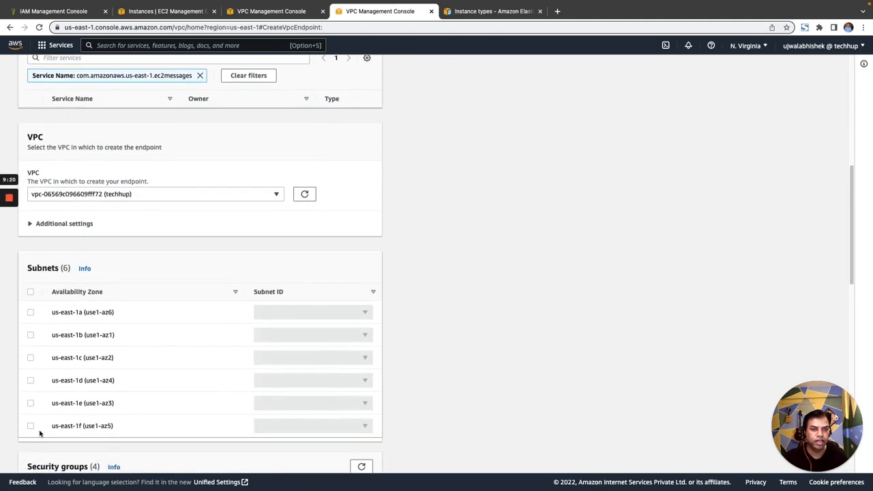
{"action": "left_click", "coordinate": [85, 432]}
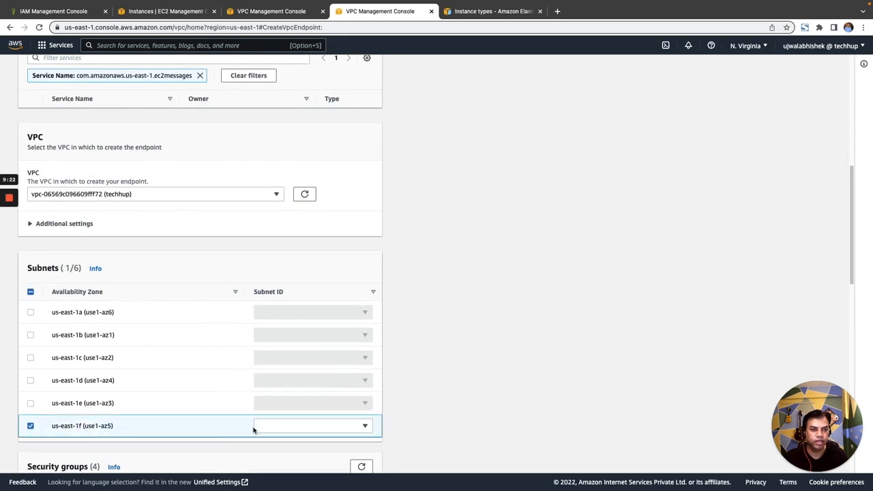
{"action": "left_click", "coordinate": [290, 426]}
{"action": "left_click", "coordinate": [290, 411]}
Step: Assign the "ssh with http" security group and create the ec2messages endpoint with the Full access policy
{"action": "scroll", "coordinate": [516, 363], "scroll_direction": "down", "scroll_amount": 5}
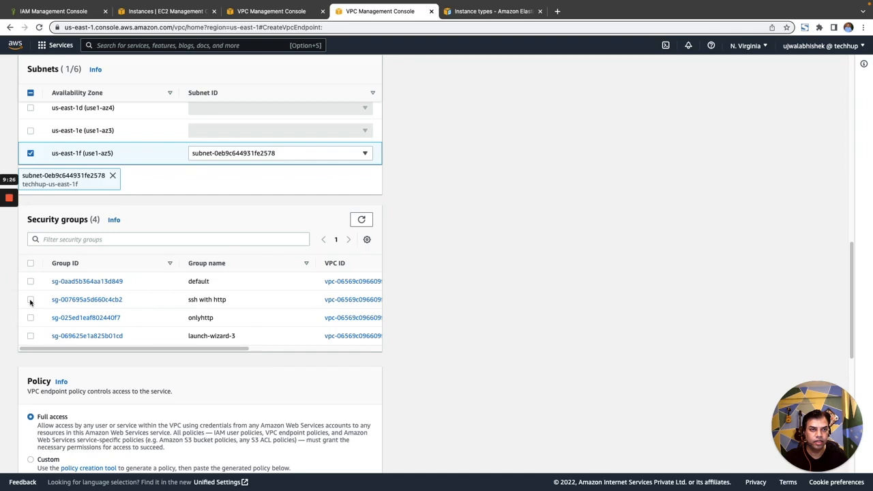
{"action": "left_click", "coordinate": [30, 300]}
{"action": "scroll", "coordinate": [404, 330], "scroll_direction": "down", "scroll_amount": 8}
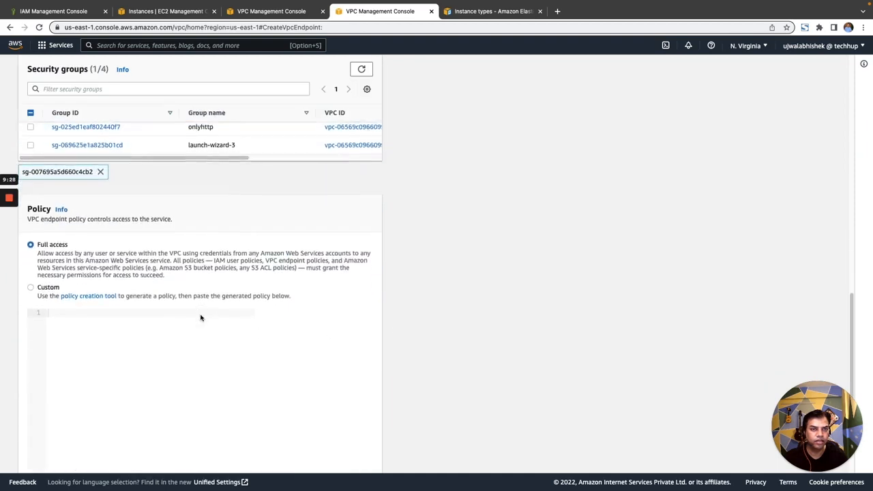
{"action": "left_click", "coordinate": [353, 461]}
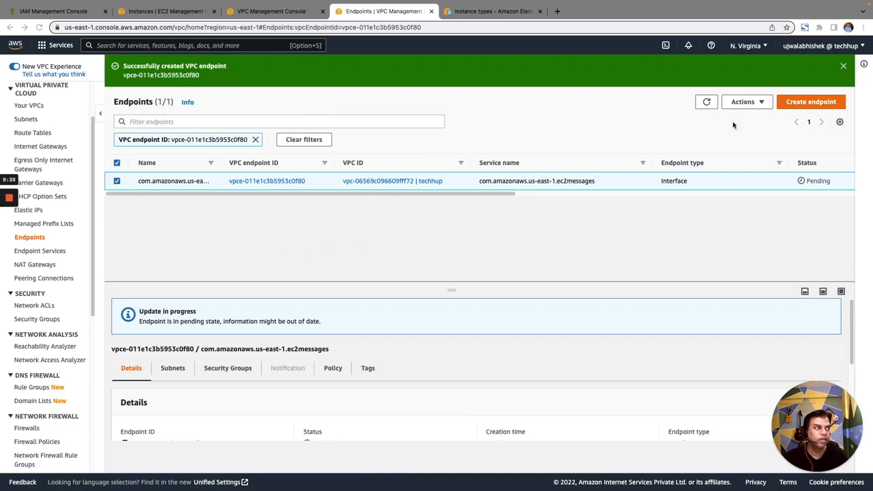
Step: Start a third endpoint with the Name tag com.amazonaws.us-east-1.ssmmessages and select the AWS service of the same name
{"action": "left_click", "coordinate": [811, 101]}
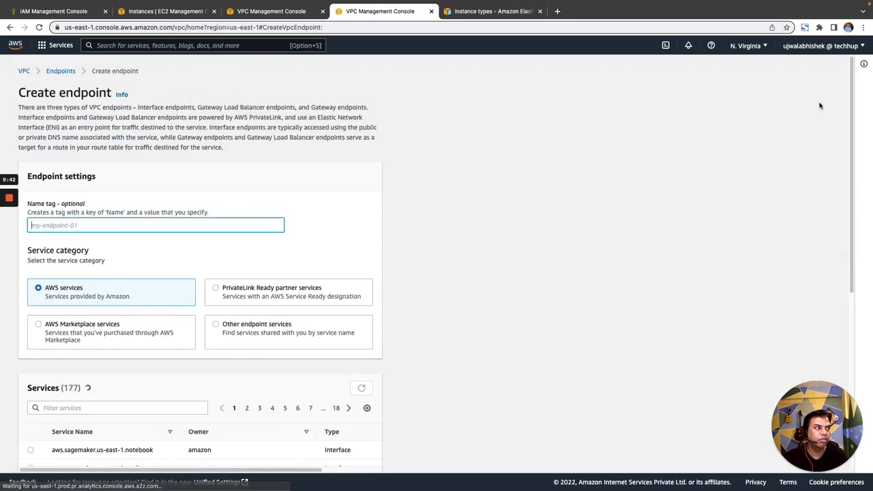
{"action": "type", "text": "com.amazonaws.us-east-1.ssmmessages"}
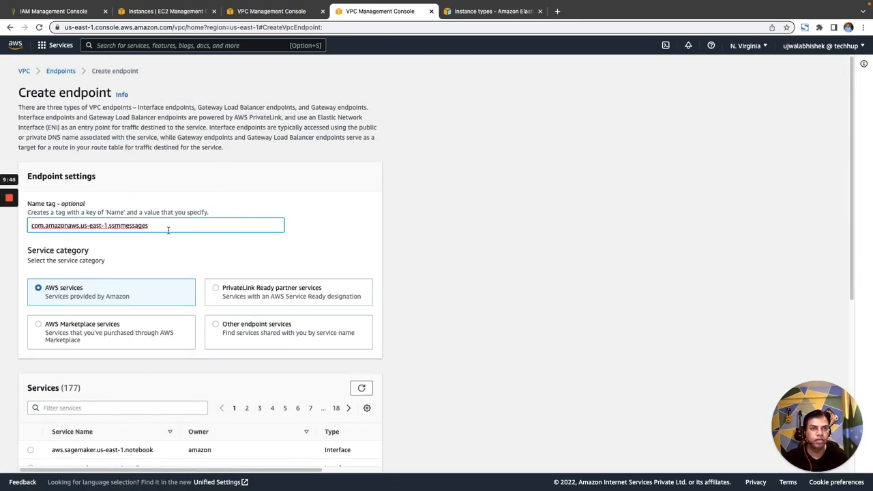
{"action": "scroll", "coordinate": [334, 255], "scroll_direction": "down", "scroll_amount": 5}
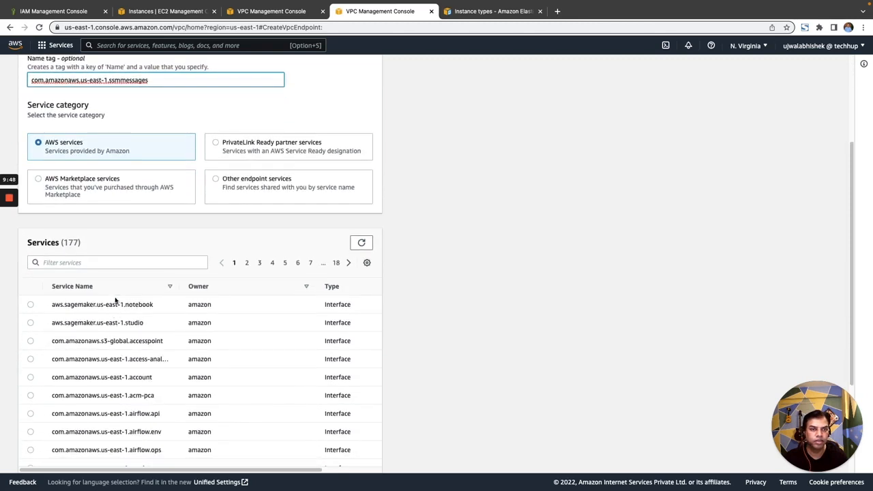
{"action": "left_click", "coordinate": [116, 263]}
{"action": "type", "text": "ssmmes"}
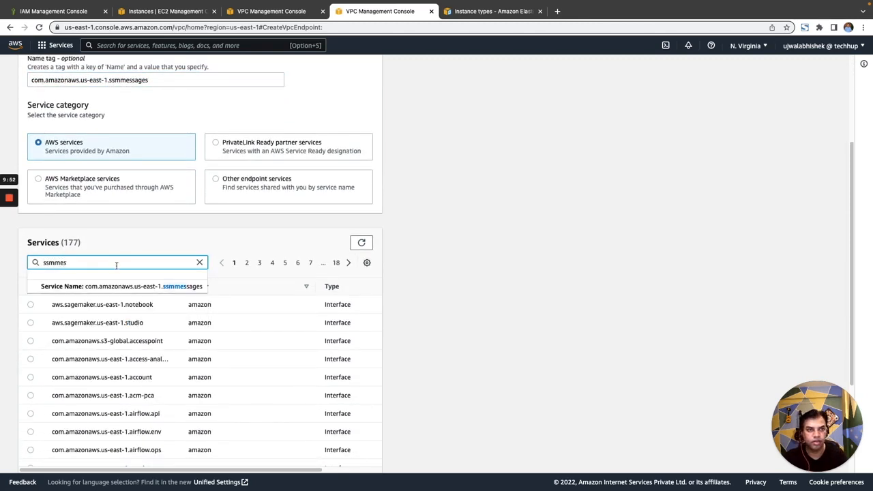
{"action": "left_click", "coordinate": [160, 287]}
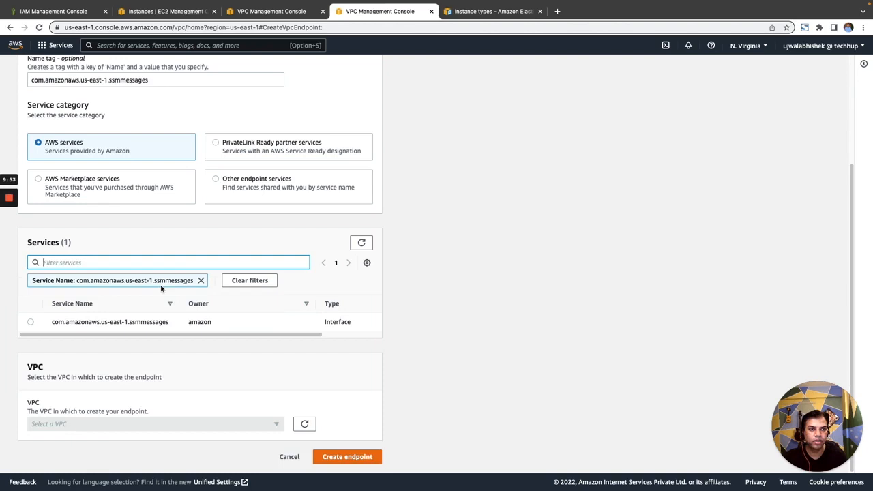
{"action": "left_click", "coordinate": [30, 322]}
Step: Place the ssmmessages endpoint in VPC vpc-06569c096609fff72 (techhup), availability zone us-east-1f, using subnet-0eb9c644931fe2578
{"action": "scroll", "coordinate": [271, 309], "scroll_direction": "down", "scroll_amount": 1}
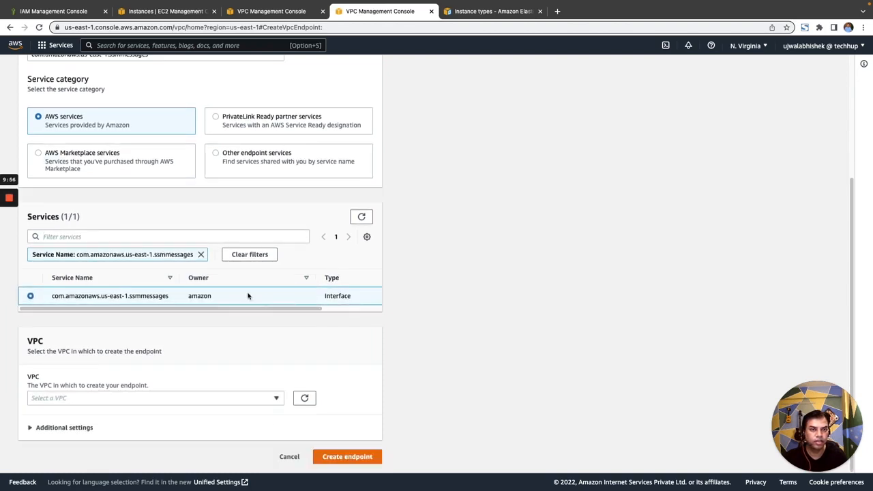
{"action": "left_click", "coordinate": [126, 399]}
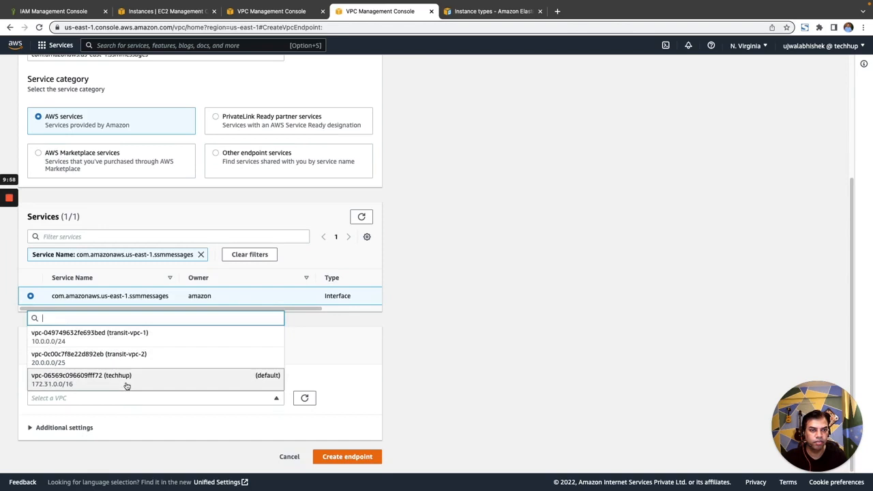
{"action": "left_click", "coordinate": [125, 380]}
{"action": "scroll", "coordinate": [242, 343], "scroll_direction": "down", "scroll_amount": 5}
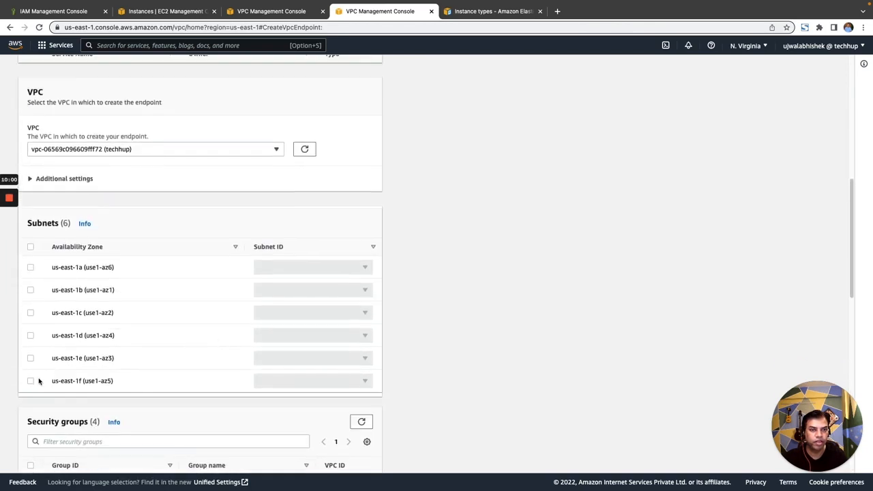
{"action": "left_click", "coordinate": [30, 382]}
{"action": "left_click", "coordinate": [282, 383]}
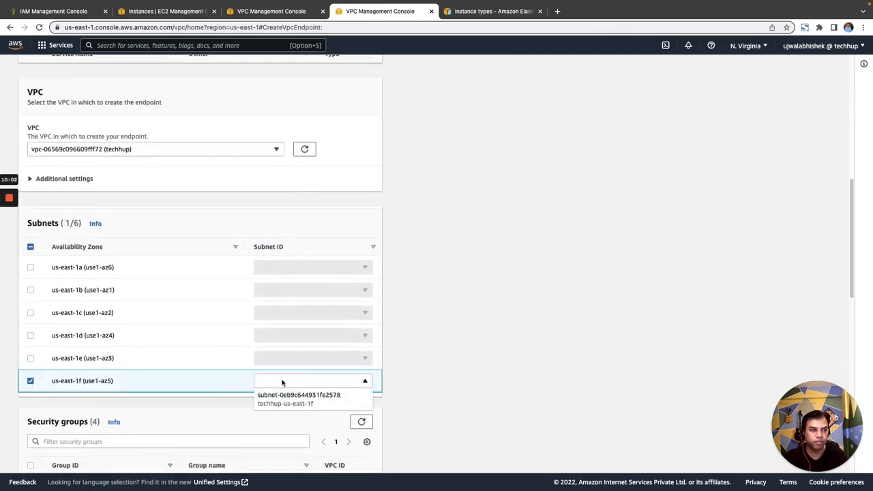
{"action": "left_click", "coordinate": [282, 399]}
Step: Assign the "ssh with http" security group and create the ssmmessages endpoint with the Full access policy
{"action": "scroll", "coordinate": [278, 374], "scroll_direction": "down", "scroll_amount": 3}
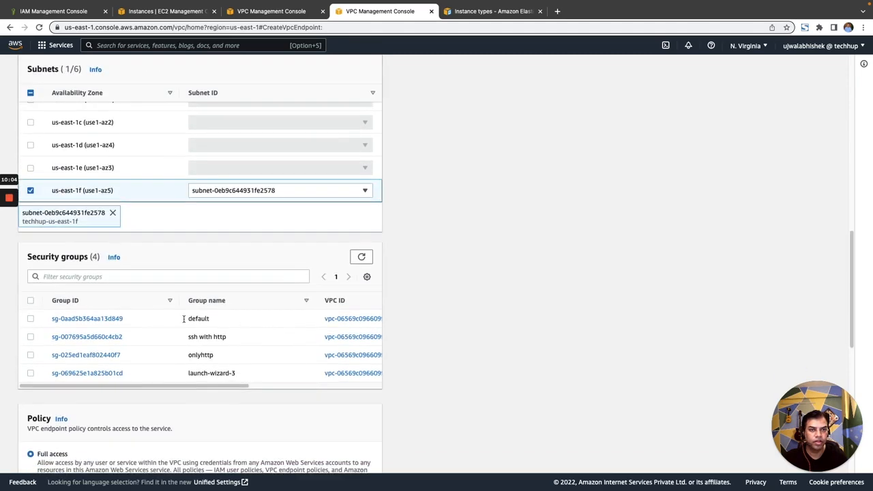
{"action": "left_click", "coordinate": [31, 337]}
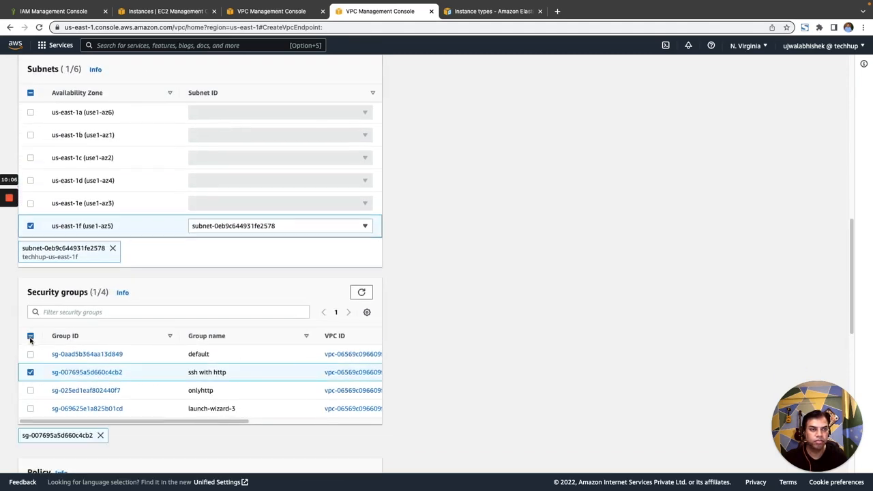
{"action": "scroll", "coordinate": [249, 378], "scroll_direction": "down", "scroll_amount": 10}
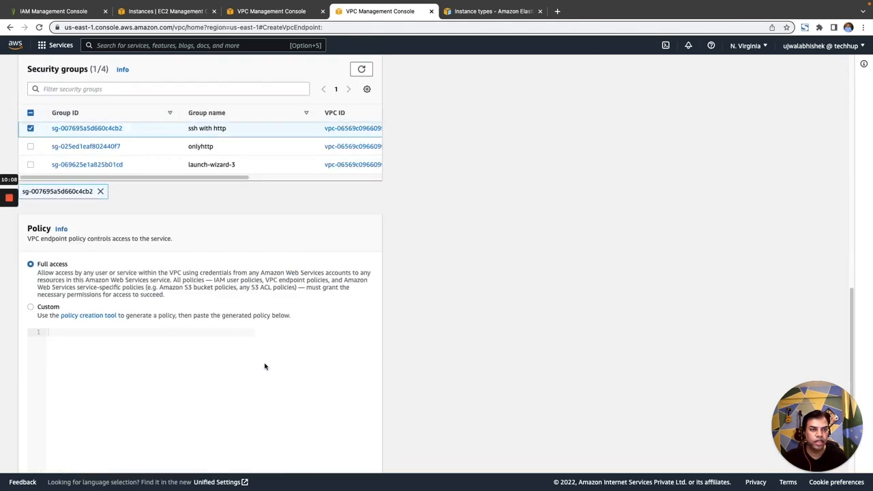
{"action": "left_click", "coordinate": [345, 458]}
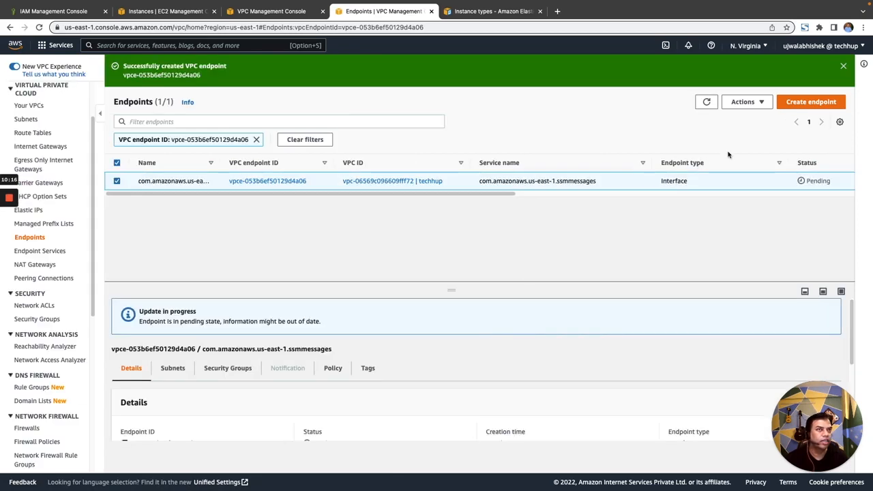
Step: Dismiss the creation notice, remove the VPC endpoint ID filter to list all endpoints, and refresh their status
{"action": "left_click", "coordinate": [844, 67]}
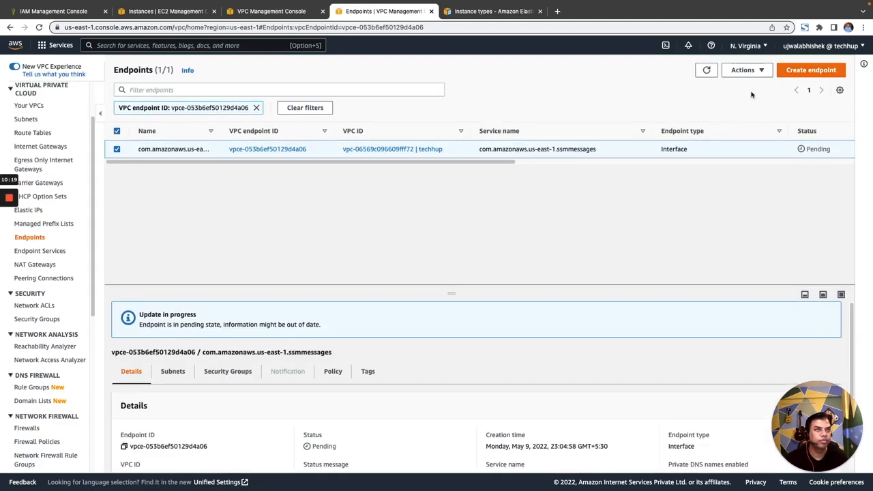
{"action": "left_click", "coordinate": [257, 108]}
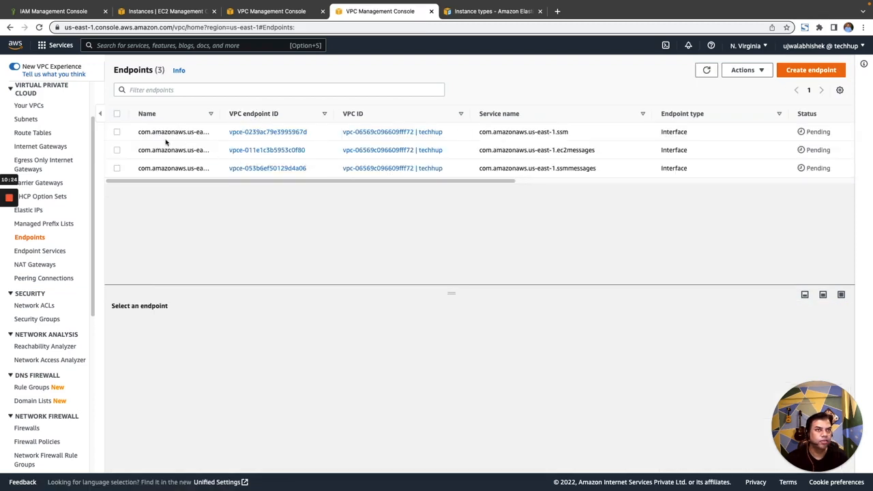
{"action": "left_click", "coordinate": [707, 71]}
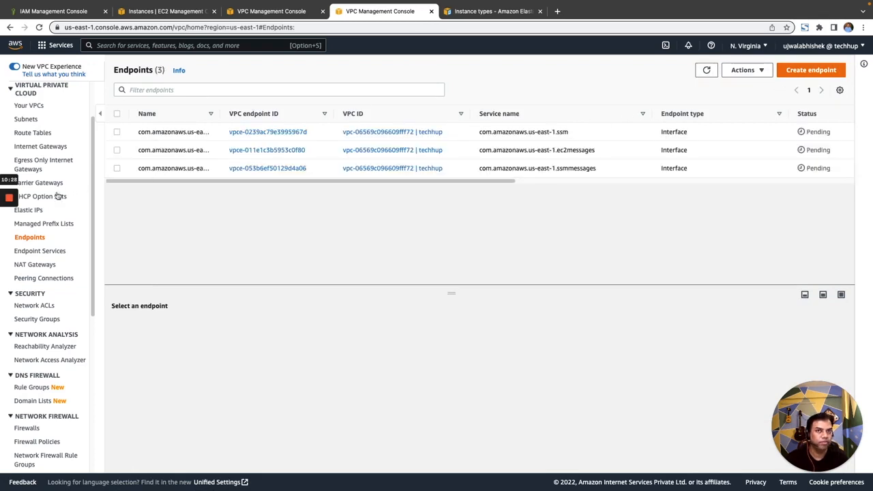
{"action": "left_click_drag", "start_coordinate": [280, 183], "coordinate": [241, 170]}
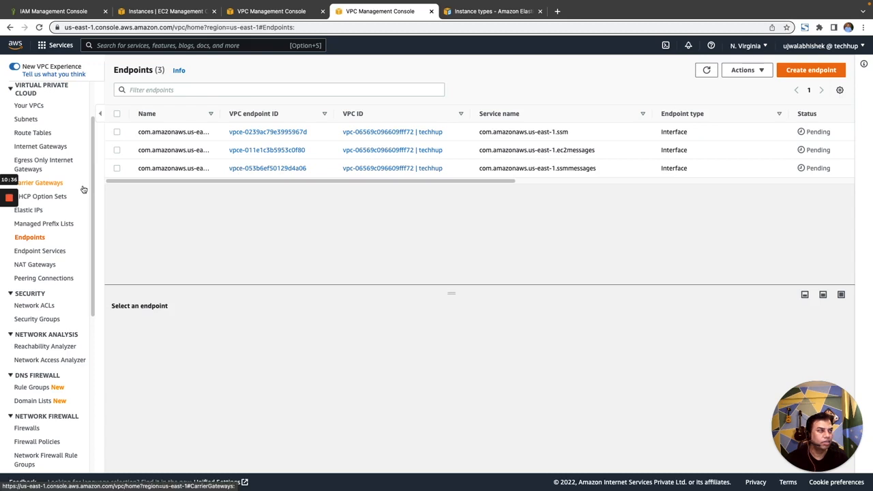
{"action": "mouse_move", "coordinate": [10, 203]}
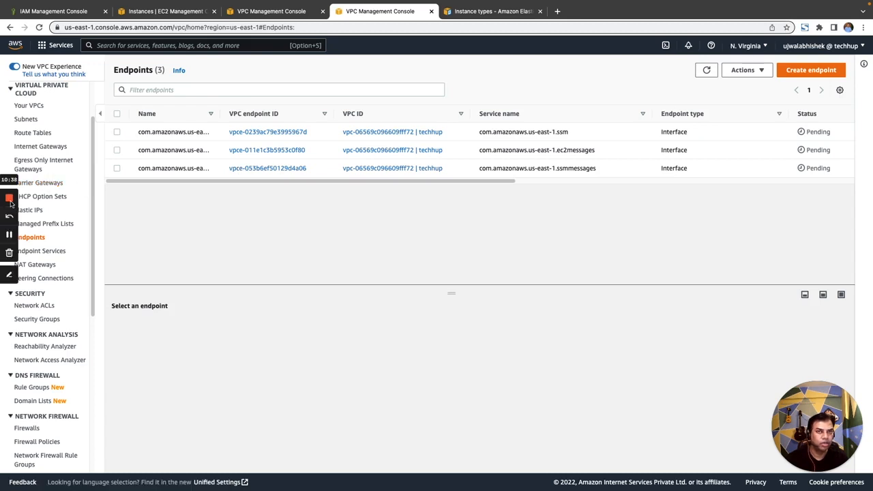
{"action": "left_click", "coordinate": [9, 236]}
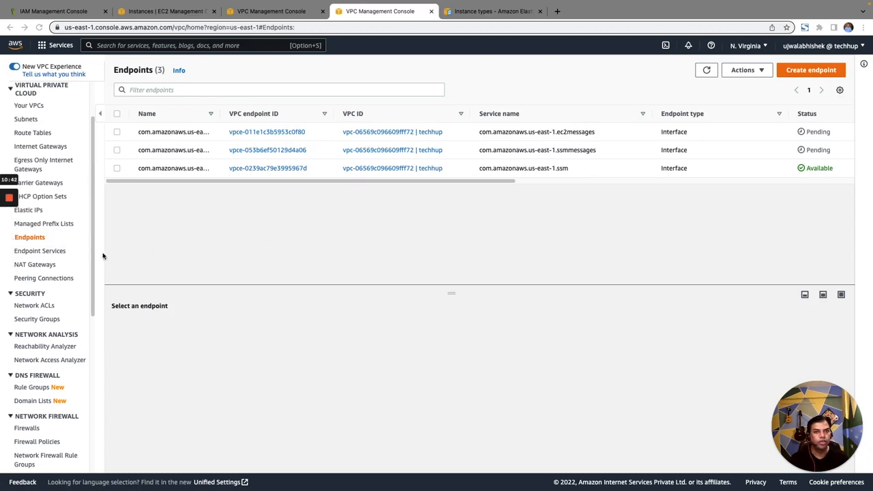
Step: Search the AWS services for "systems manager" and open Systems Manager in a new browser tab
{"action": "mouse_move", "coordinate": [380, 3]}
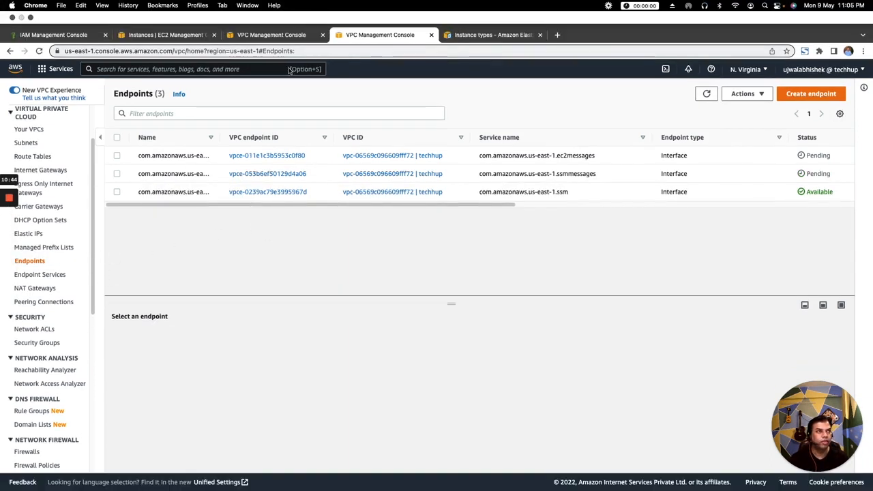
{"action": "left_click", "coordinate": [262, 69]}
{"action": "type", "text": "ec"}
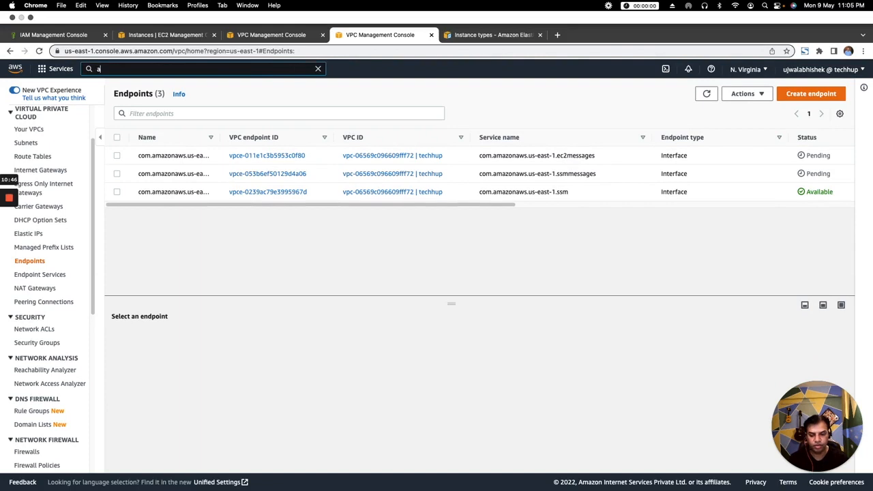
{"action": "key", "text": "BackSpace"}
{"action": "key", "text": "BackSpace"}
{"action": "type", "text": "sy"}
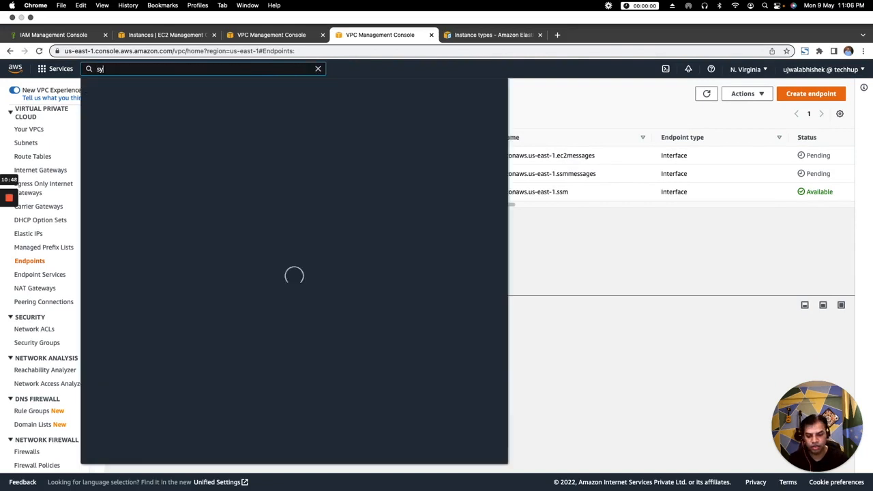
{"action": "type", "text": "stems"}
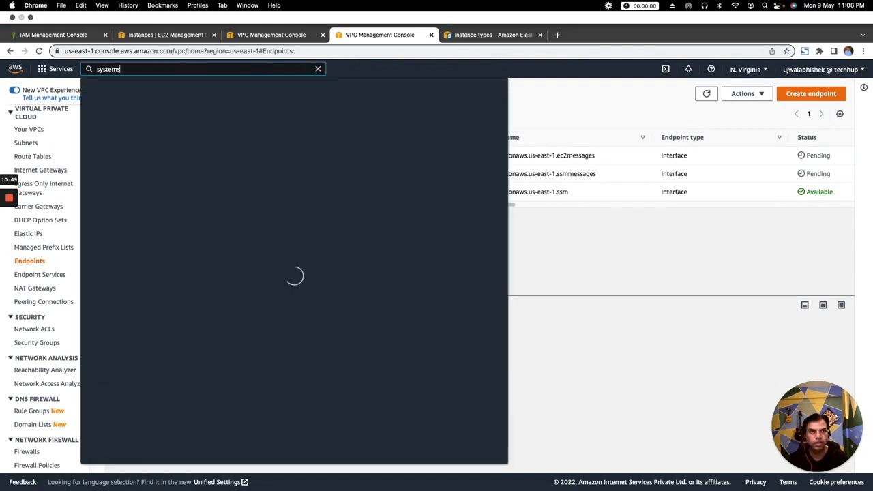
{"action": "type", "text": " manager"}
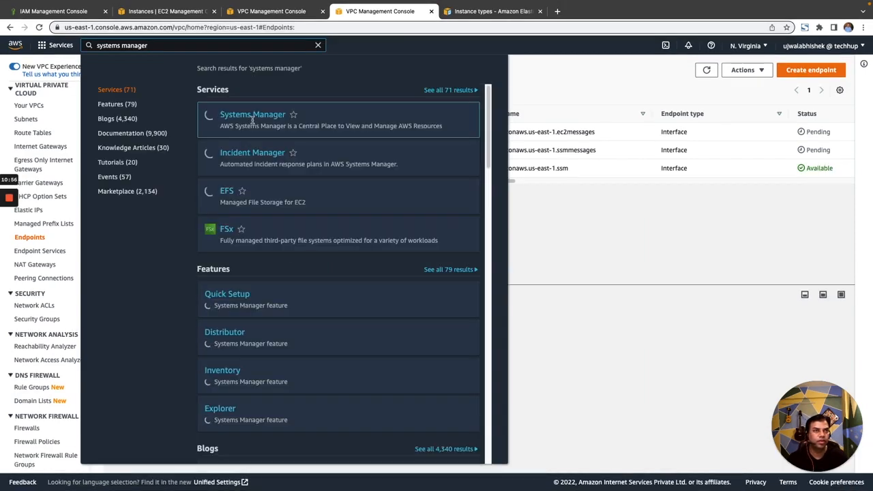
{"action": "right_click", "coordinate": [254, 116]}
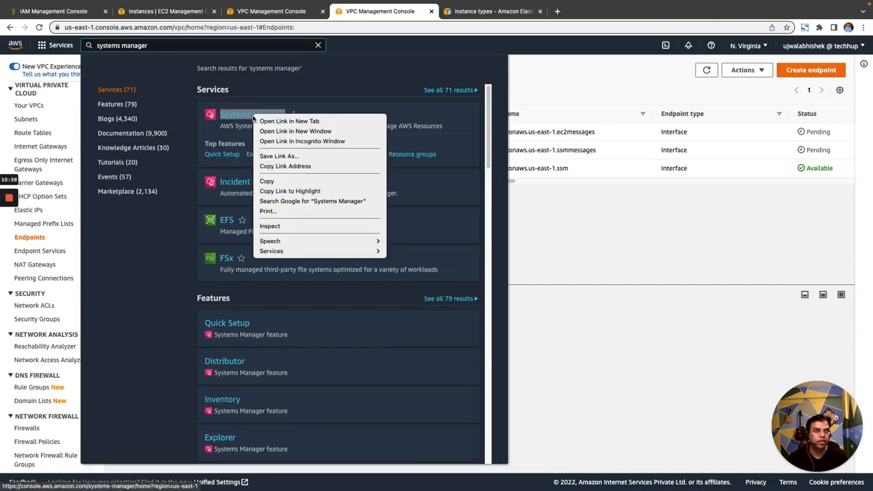
{"action": "left_click", "coordinate": [289, 122]}
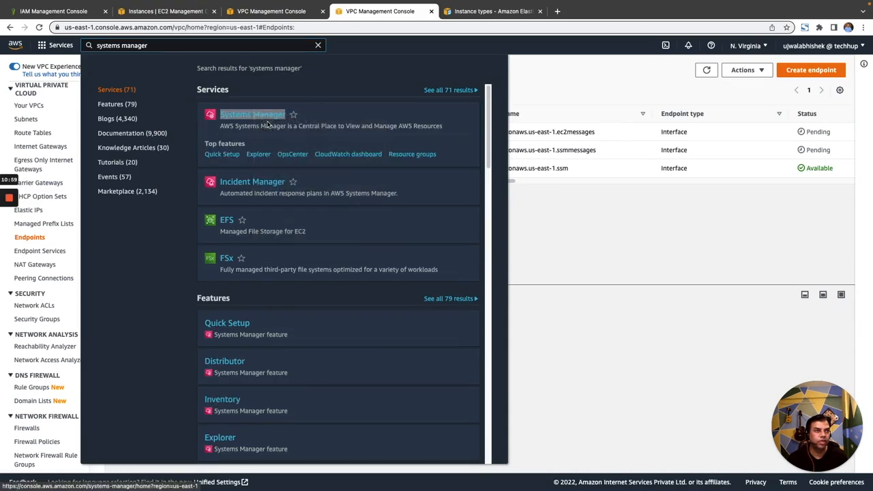
{"action": "left_click", "coordinate": [477, 11]}
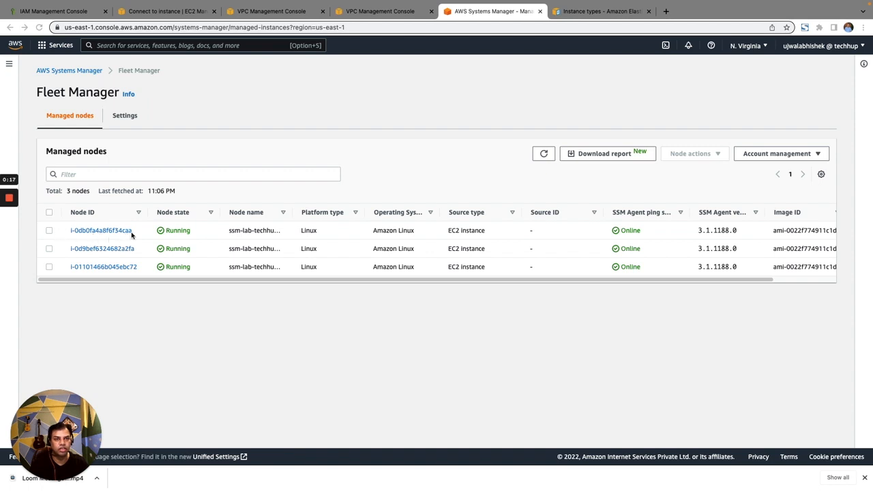
Step: Select managed node i-0db0fa4a8f6f34caa in Fleet Manager and look up the same instance in the EC2 instances list
{"action": "left_click", "coordinate": [49, 231]}
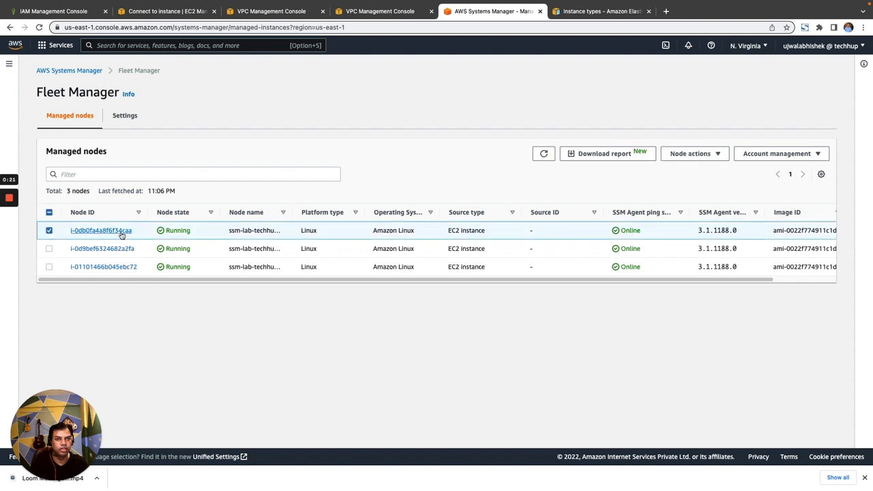
{"action": "left_click", "coordinate": [295, 13]}
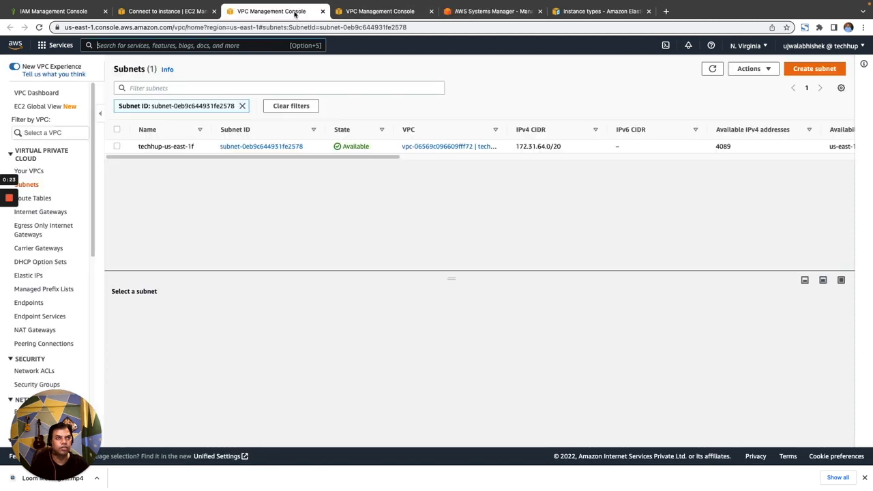
{"action": "left_click", "coordinate": [192, 12]}
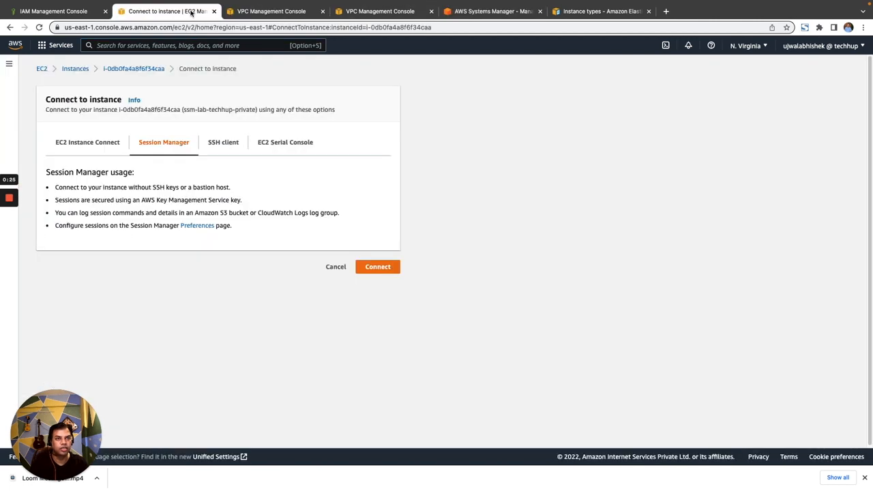
{"action": "left_click", "coordinate": [83, 71]}
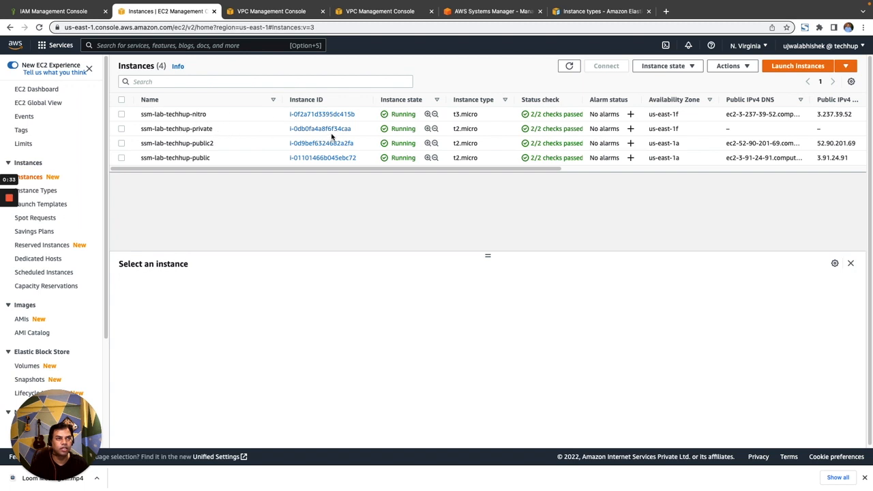
Step: Return to Fleet Manager and start a terminal session on the selected managed node
{"action": "left_click", "coordinate": [517, 14]}
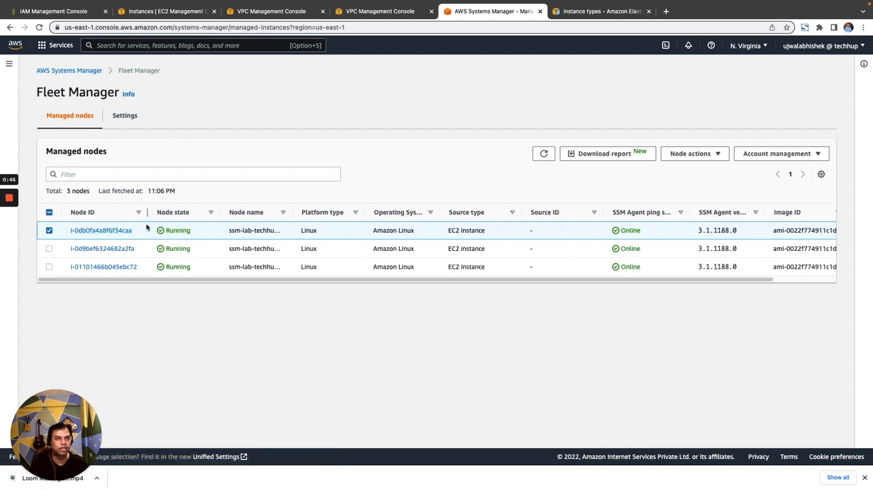
{"action": "left_click", "coordinate": [715, 156]}
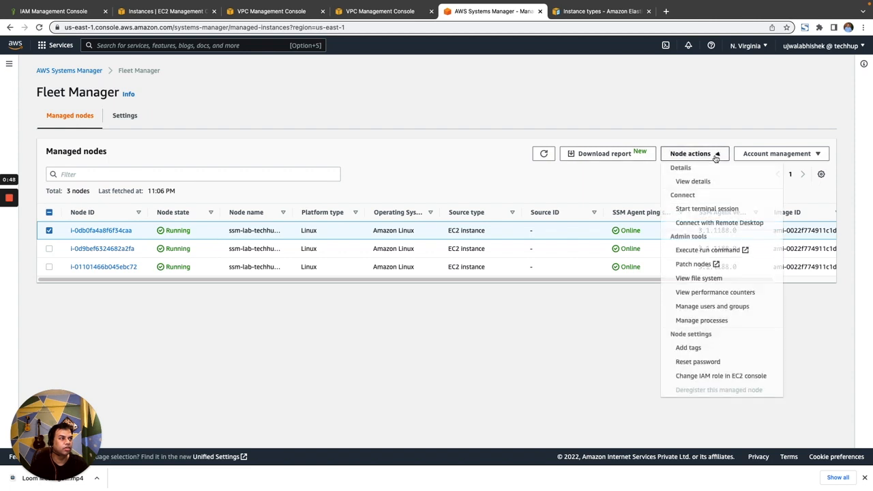
{"action": "left_click", "coordinate": [715, 215]}
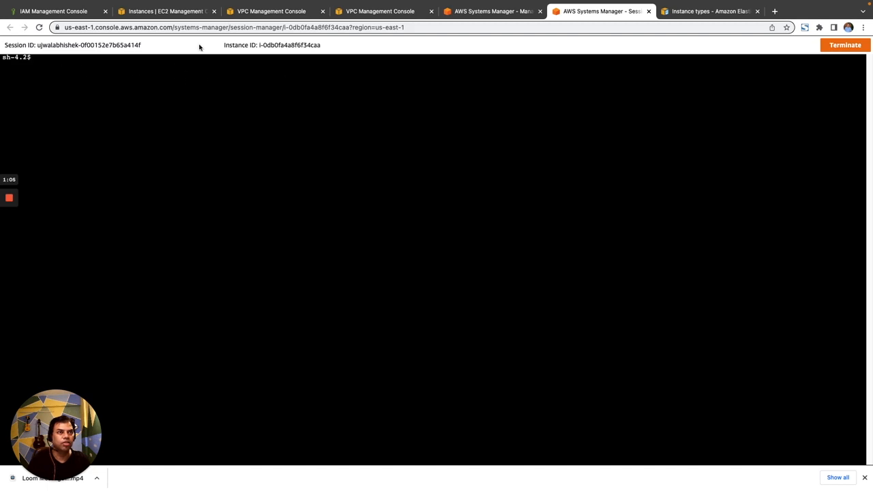
Step: Select the ssm-lab-techhup-private instance in the EC2 instances list and view its Session Manager connection option
{"action": "left_click", "coordinate": [176, 12]}
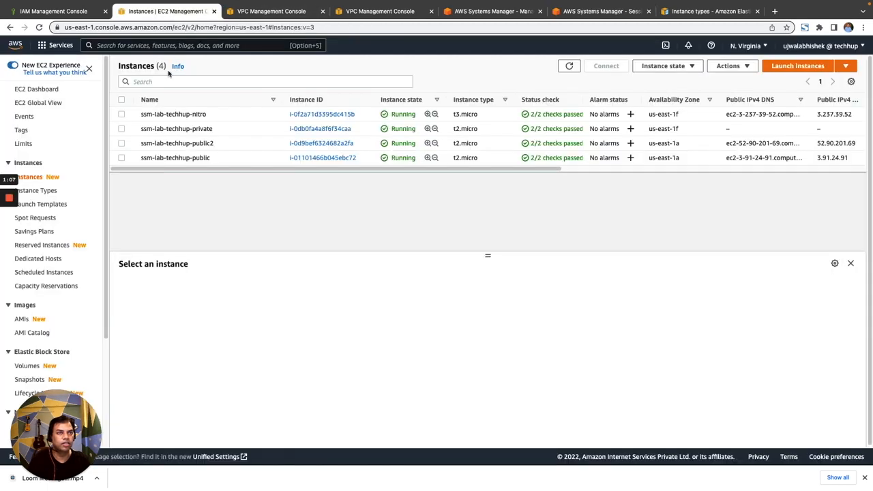
{"action": "left_click", "coordinate": [121, 129]}
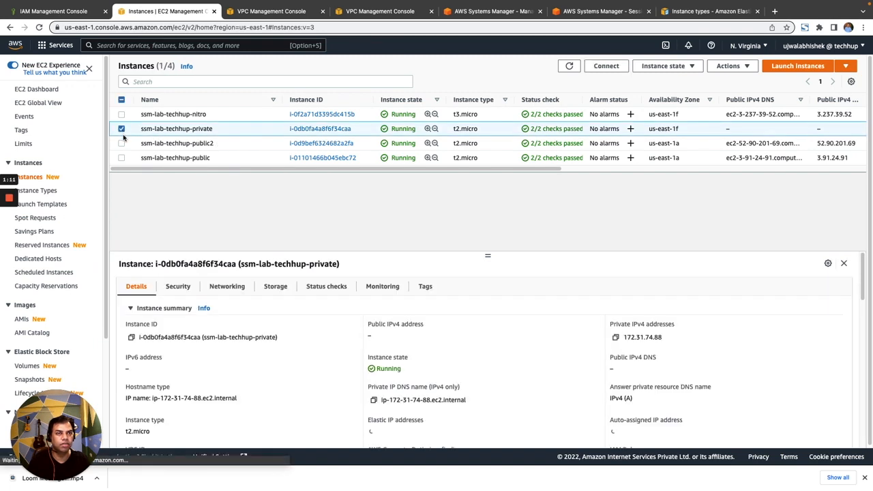
{"action": "left_click", "coordinate": [607, 66]}
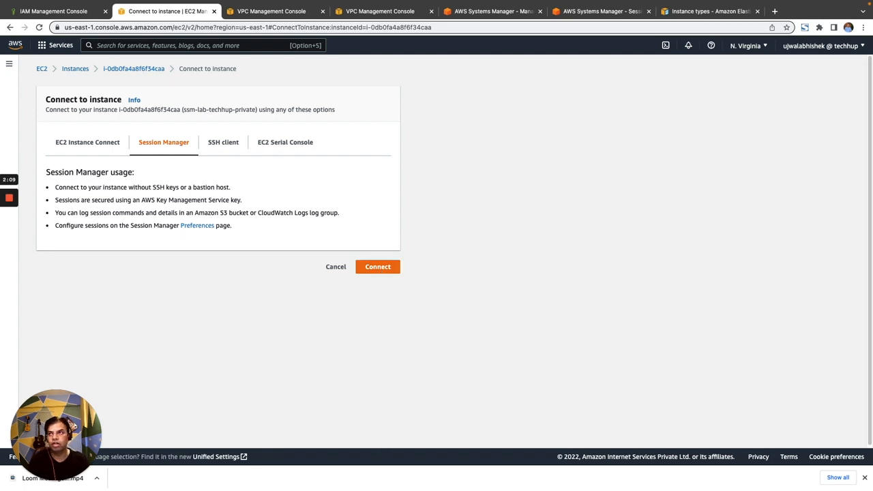
{"action": "key", "text": "super+Tab"}
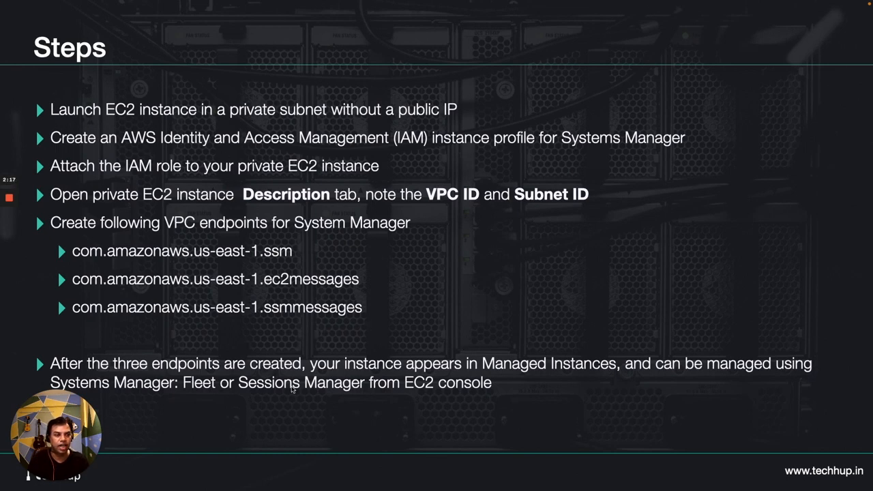
{"action": "left_click", "coordinate": [610, 327]}
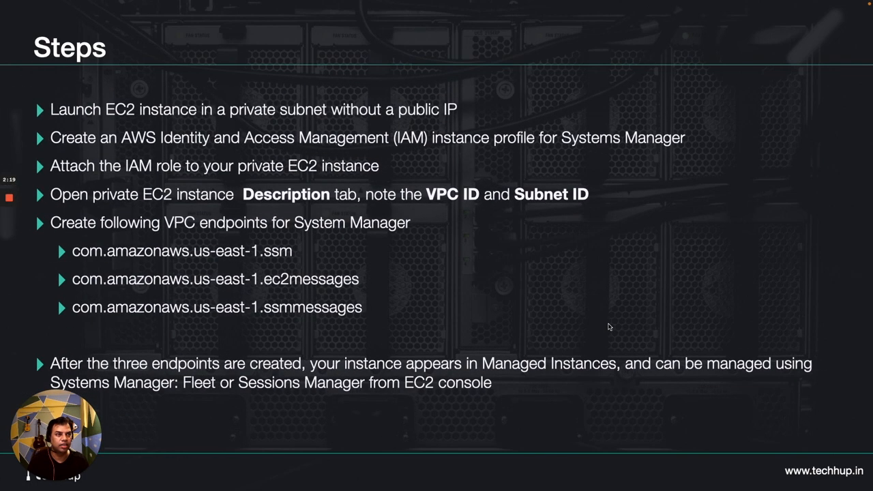
{"action": "left_click", "coordinate": [610, 327]}
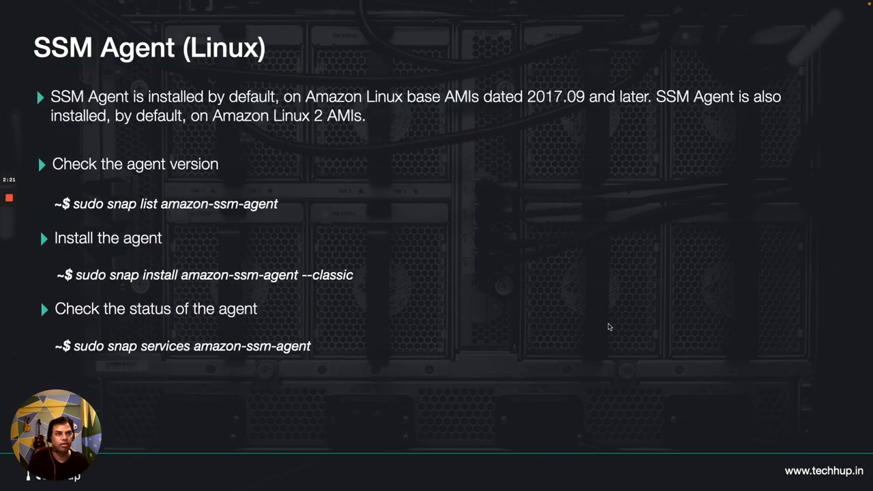
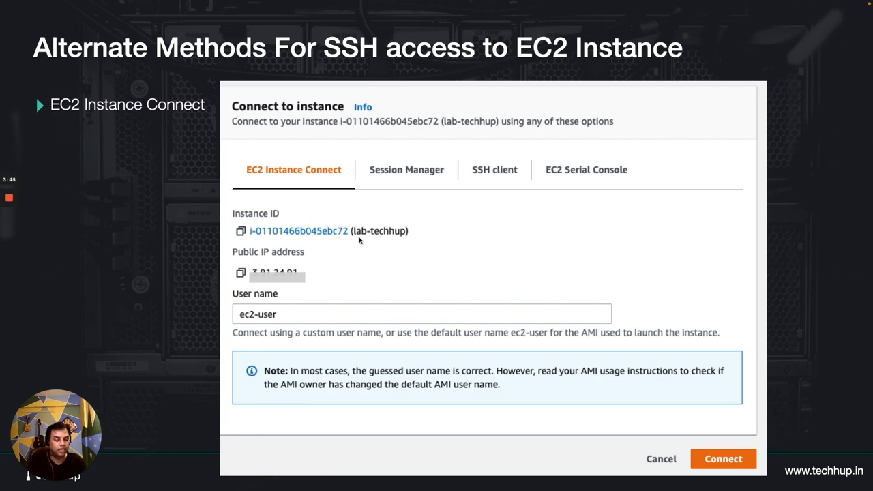
{"action": "key", "text": "Right"}
{"action": "key", "text": "Right"}
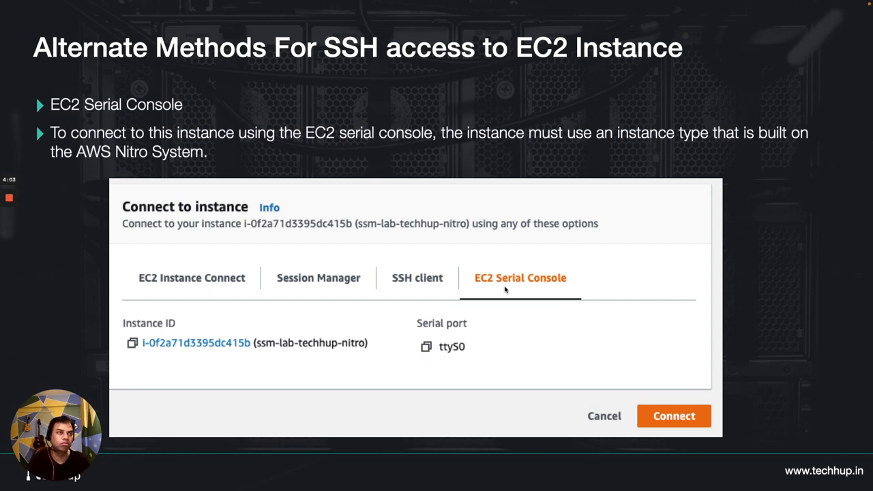
{"action": "key", "text": "Escape"}
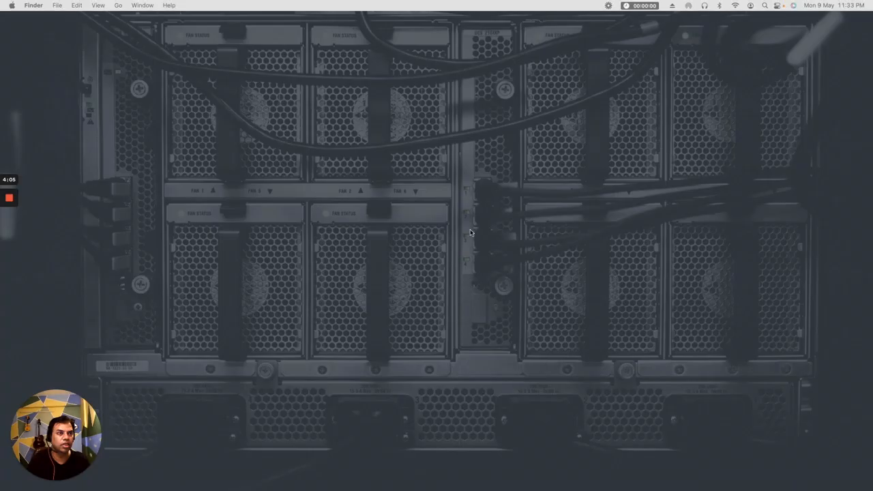
Step: Switch to Chrome and review the virtualized instance types built on the Nitro System in the EC2 instance types documentation
{"action": "mouse_move", "coordinate": [183, 489]}
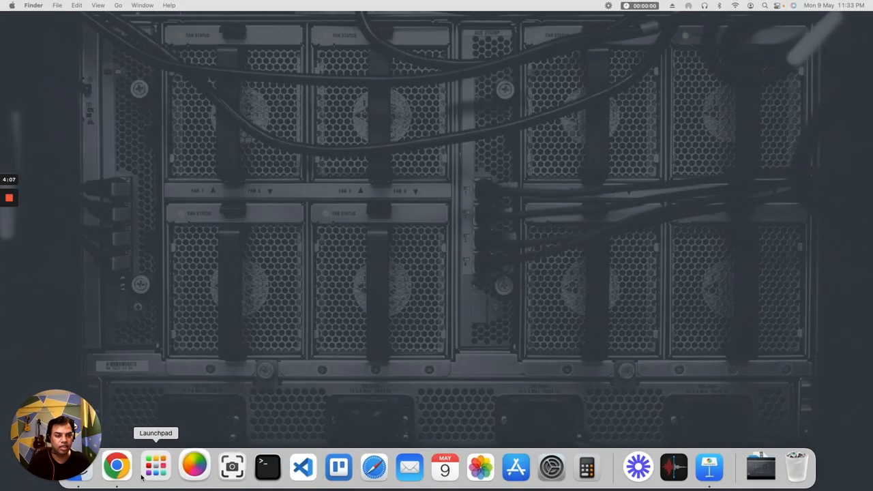
{"action": "left_click", "coordinate": [120, 470]}
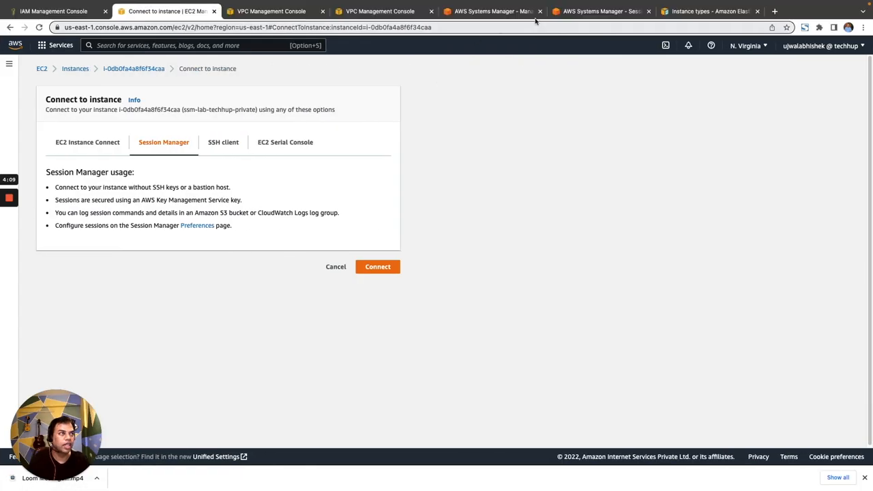
{"action": "left_click", "coordinate": [685, 12]}
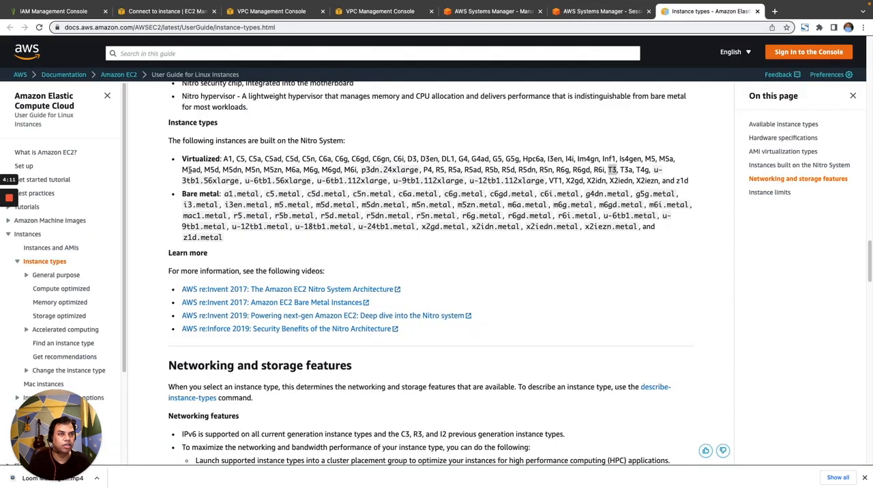
{"action": "scroll", "coordinate": [337, 220], "scroll_direction": "up", "scroll_amount": 10}
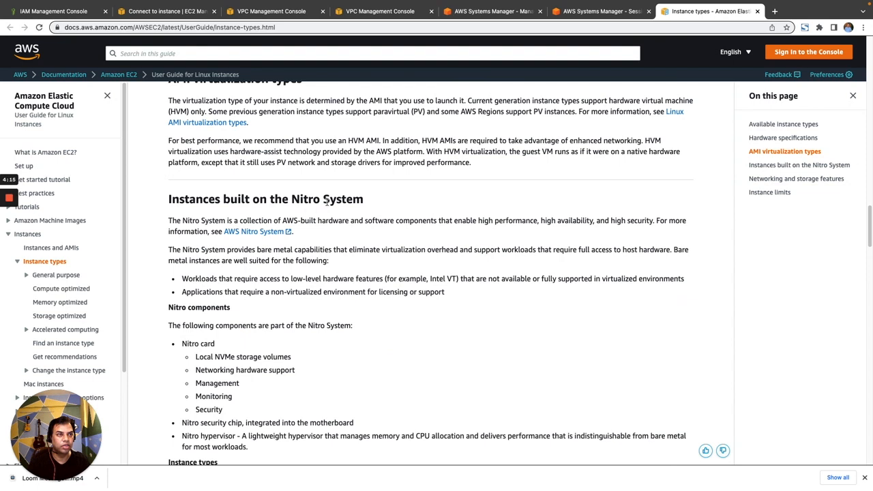
{"action": "scroll", "coordinate": [412, 270], "scroll_direction": "down", "scroll_amount": 6}
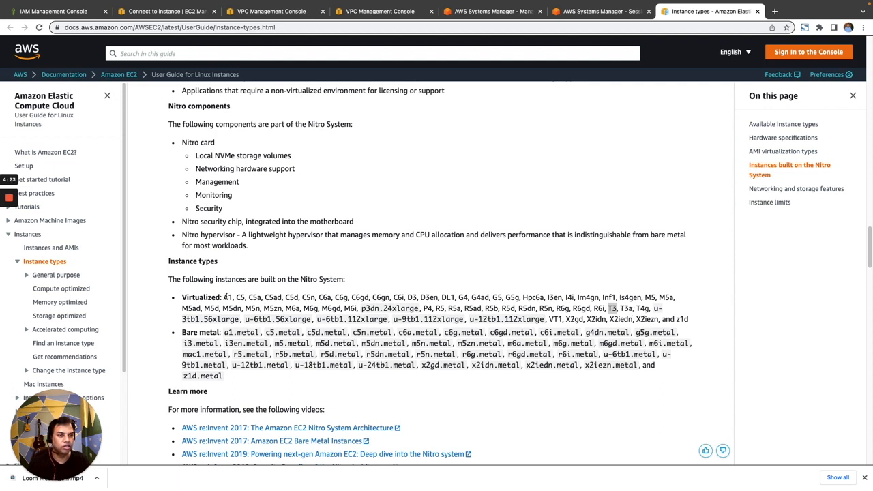
{"action": "left_click_drag", "start_coordinate": [227, 298], "coordinate": [699, 319]}
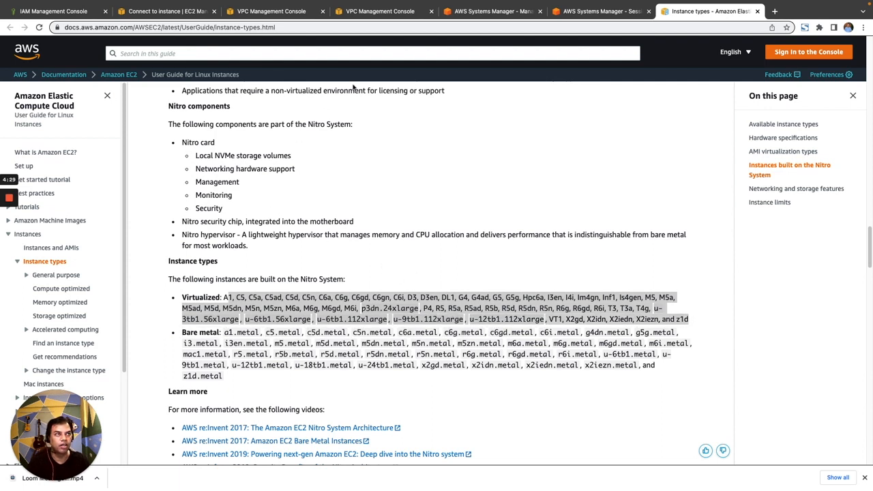
Step: Open an EC2 Instance Connect session to the ssm-lab-techhup-public instance as ec2-user and close the session's browser tab
{"action": "left_click", "coordinate": [195, 13]}
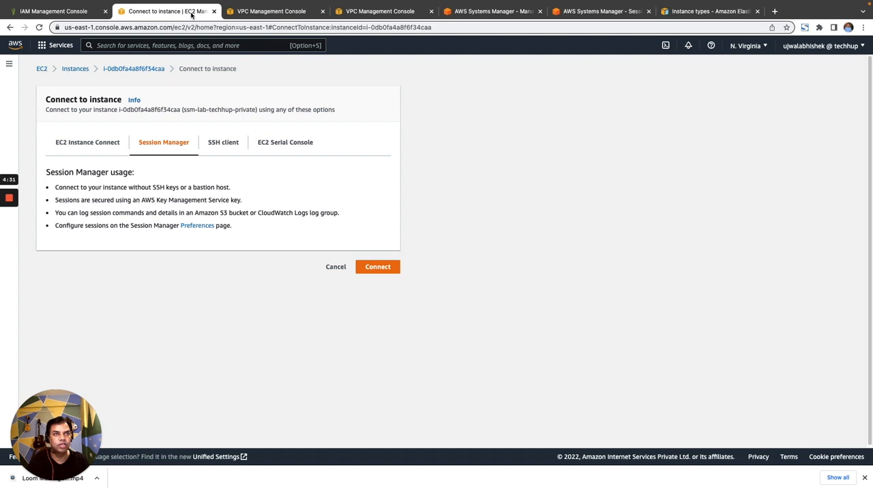
{"action": "left_click", "coordinate": [84, 72]}
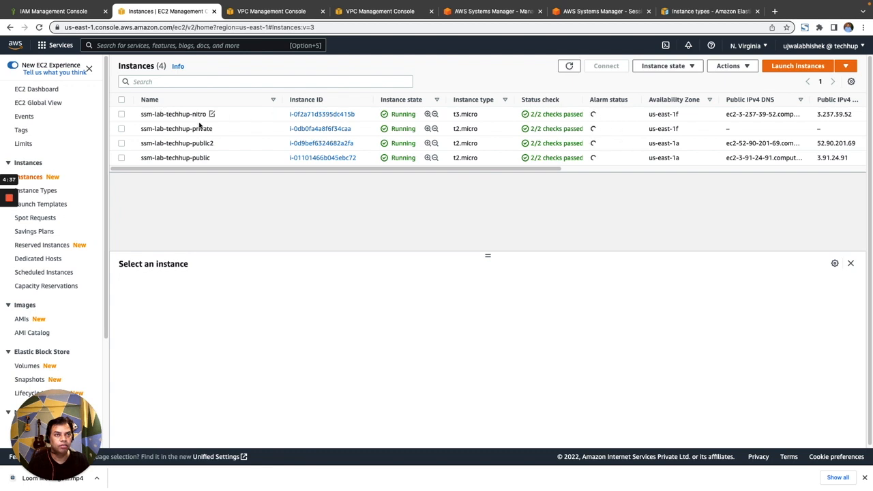
{"action": "left_click", "coordinate": [158, 163]}
{"action": "left_click", "coordinate": [605, 66]}
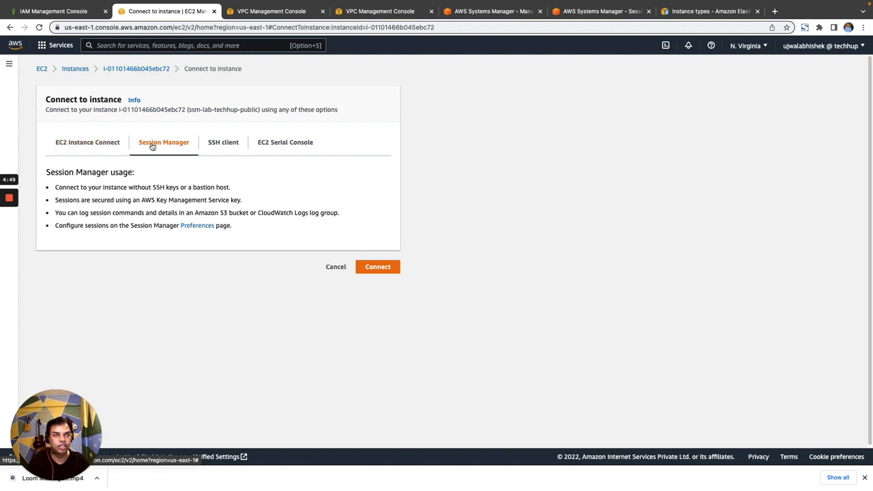
{"action": "left_click", "coordinate": [99, 146]}
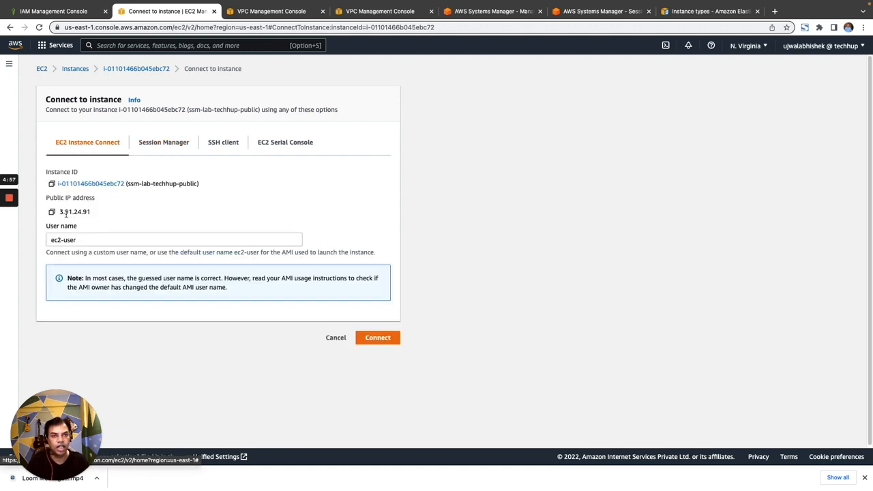
{"action": "left_click_drag", "start_coordinate": [60, 212], "coordinate": [92, 214]}
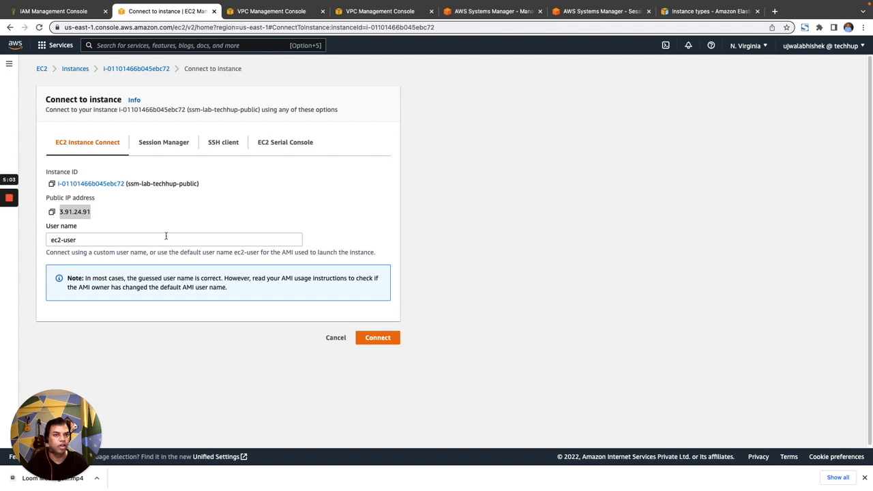
{"action": "left_click", "coordinate": [399, 340]}
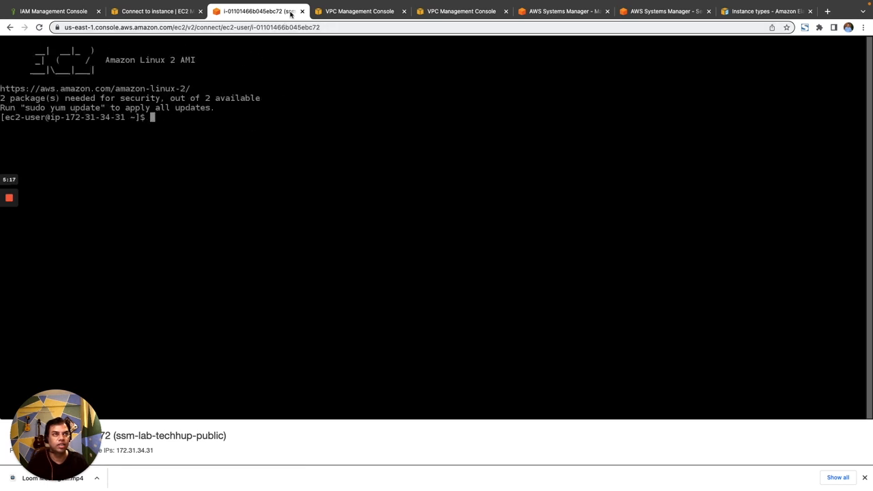
{"action": "left_click", "coordinate": [302, 12]}
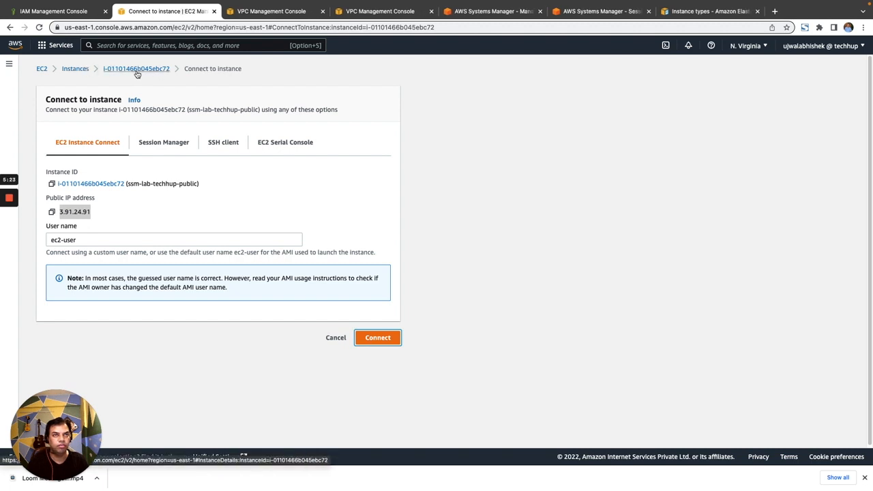
Step: Examine the EC2 Instance Connect, Session Manager and EC2 Serial Console connection options for the ssm-lab-techhup-private instance
{"action": "left_click", "coordinate": [87, 69]}
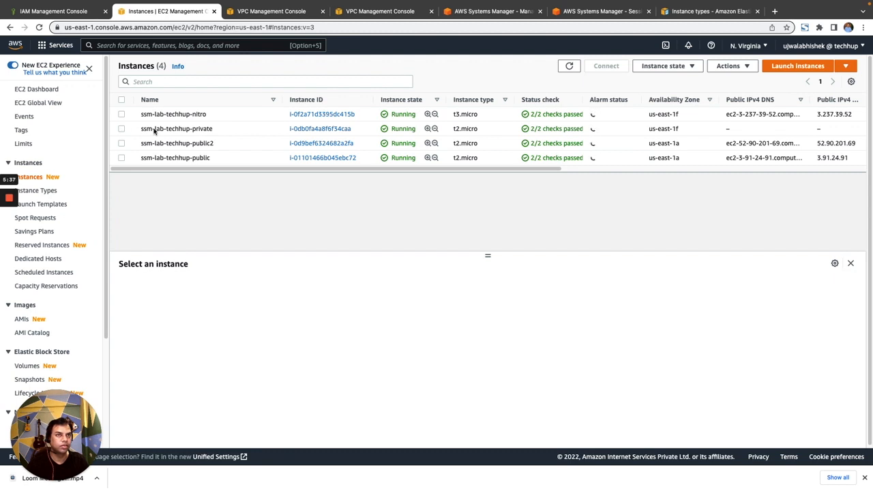
{"action": "left_click", "coordinate": [122, 129]}
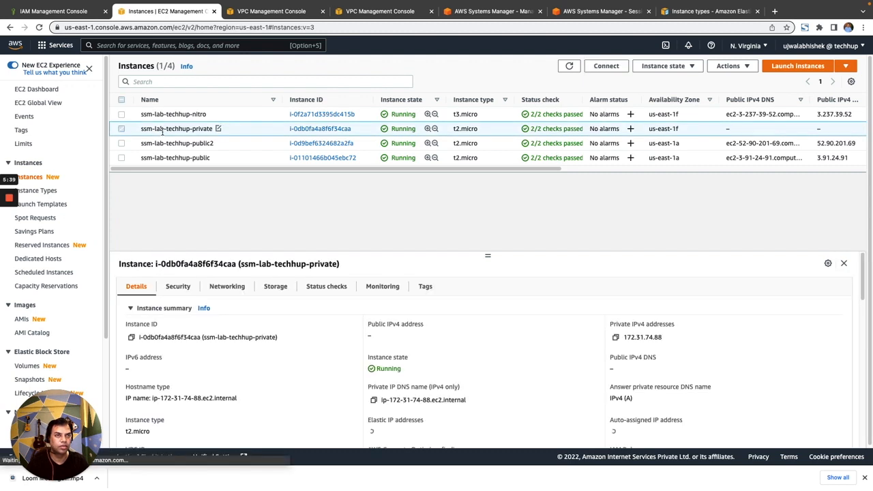
{"action": "left_click", "coordinate": [612, 69]}
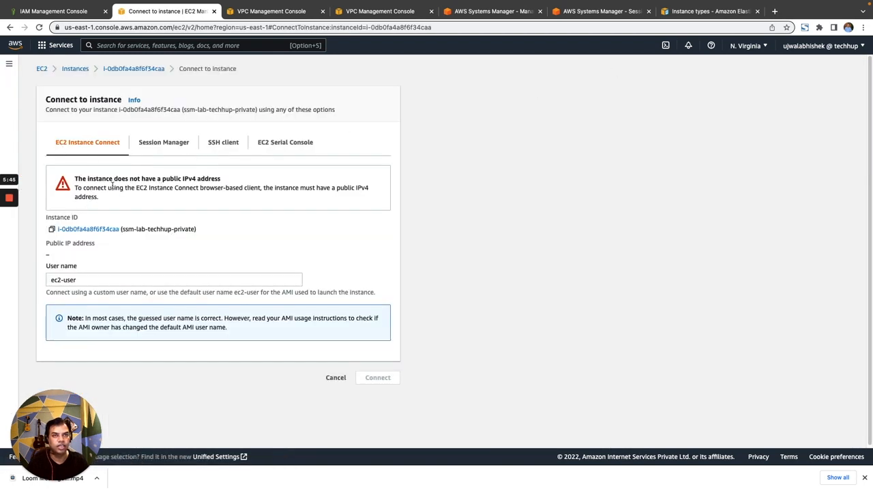
{"action": "left_click_drag", "start_coordinate": [183, 179], "coordinate": [220, 180]}
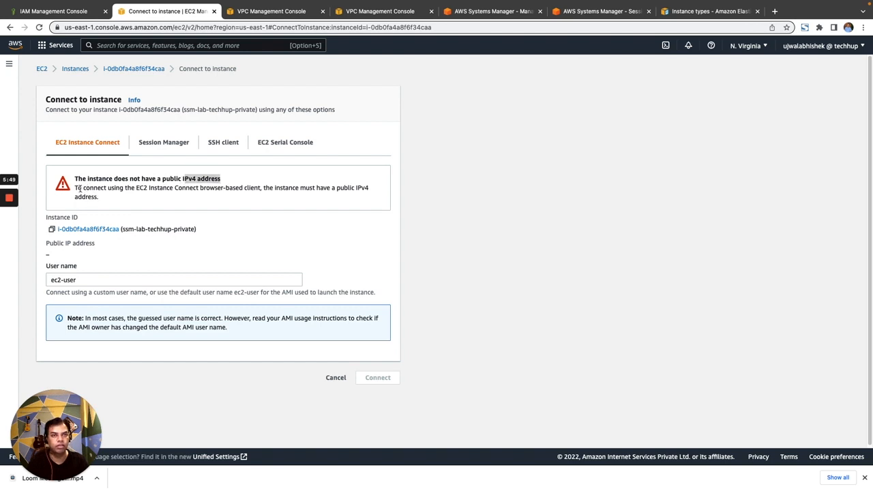
{"action": "left_click_drag", "start_coordinate": [76, 188], "coordinate": [105, 198]}
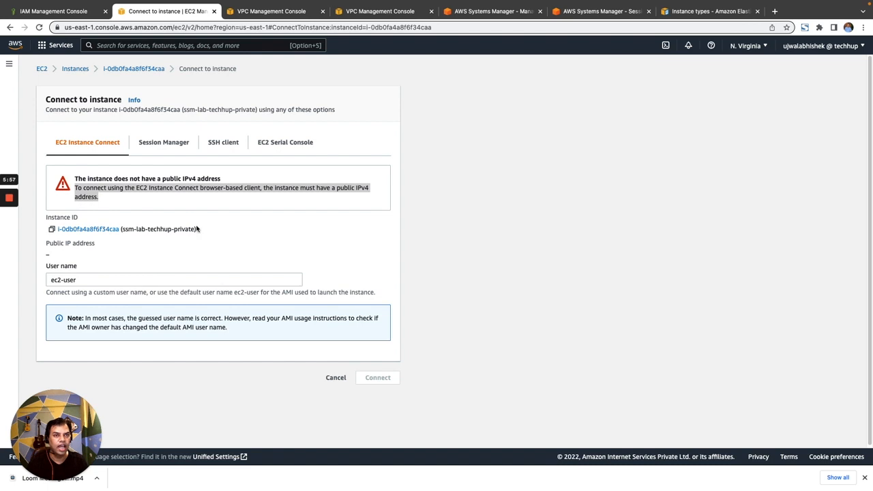
{"action": "left_click", "coordinate": [168, 146]}
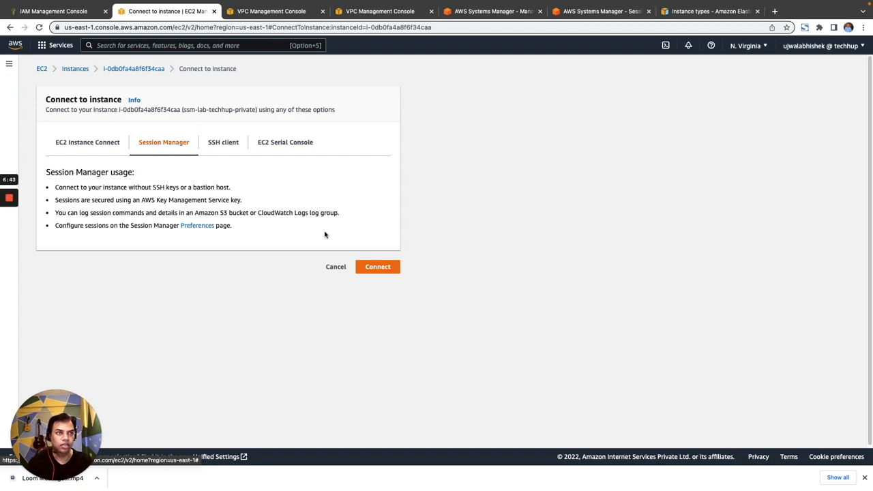
{"action": "left_click", "coordinate": [289, 147]}
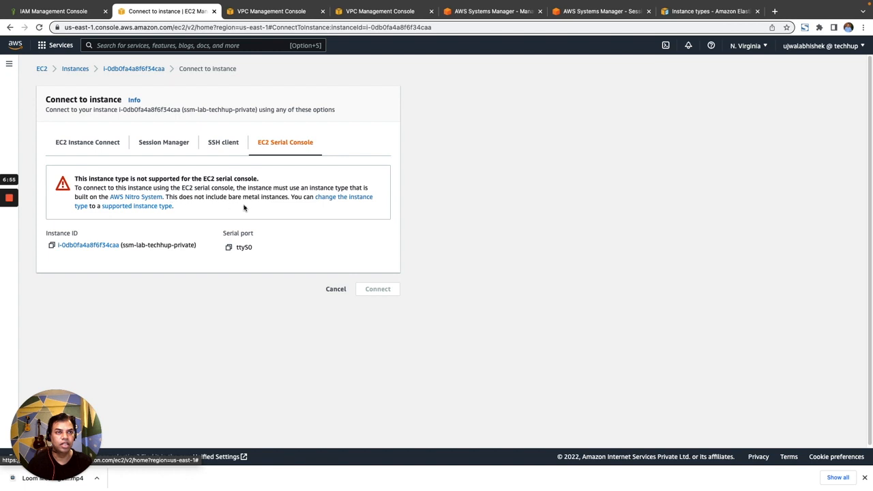
Step: Open an EC2 Serial Console session to the ssm-lab-techhup-nitro instance and close the session's browser tab
{"action": "left_click", "coordinate": [74, 70]}
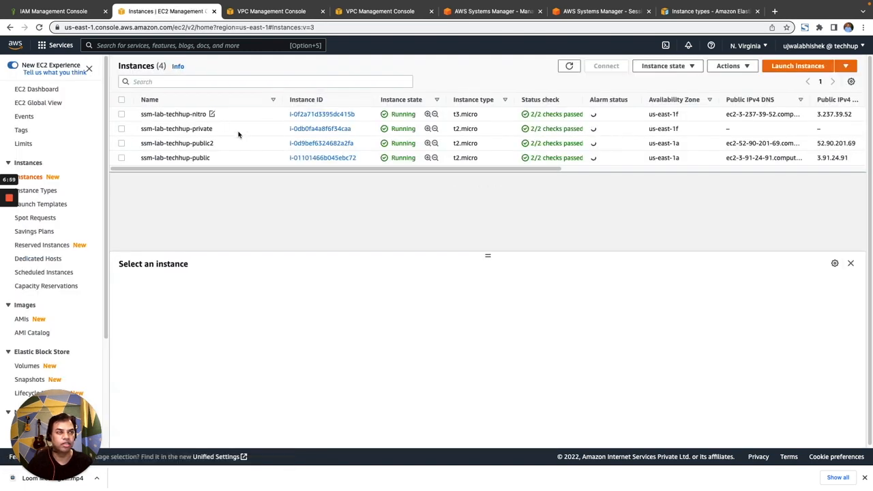
{"action": "left_click", "coordinate": [122, 115]}
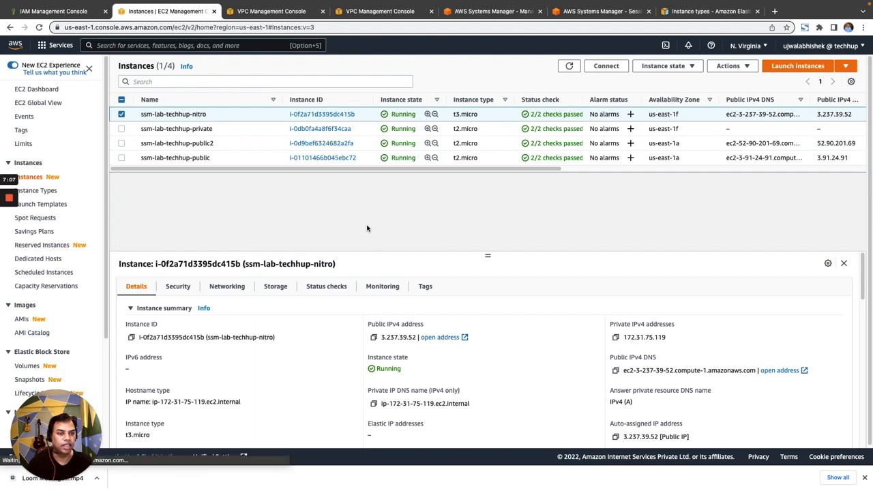
{"action": "left_click", "coordinate": [619, 67]}
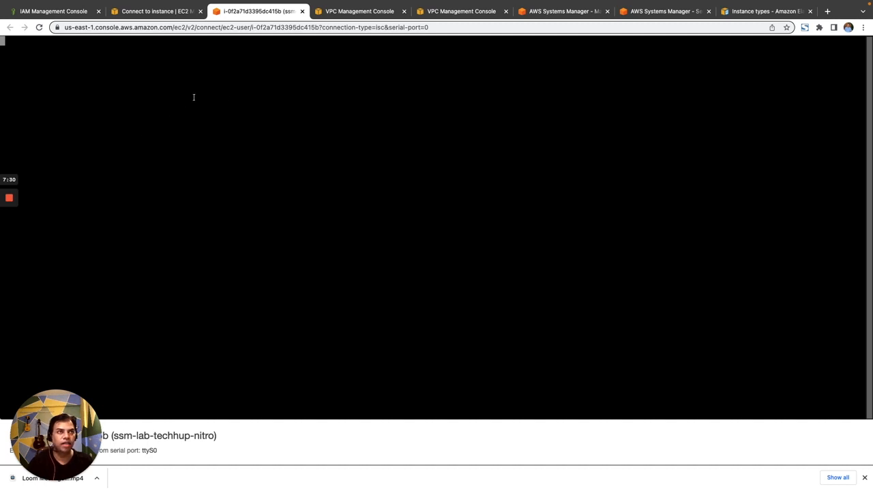
{"action": "left_click", "coordinate": [302, 11]}
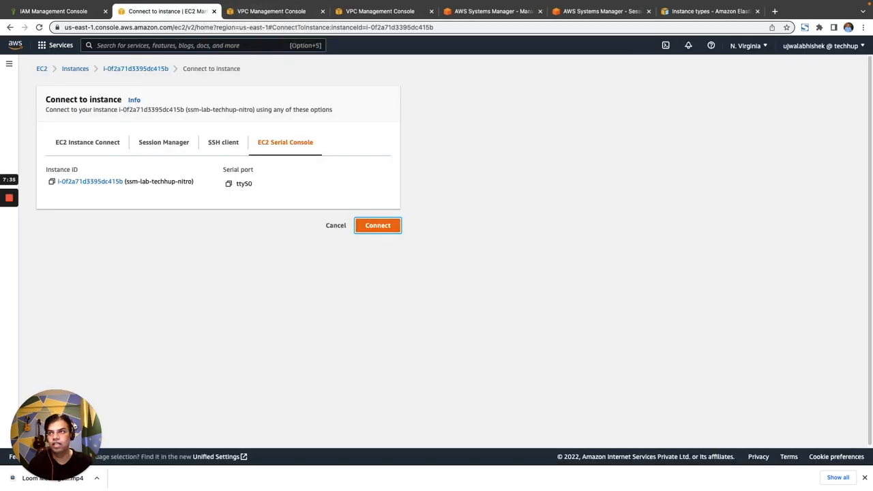
{"action": "key", "text": "ctrl+Left"}
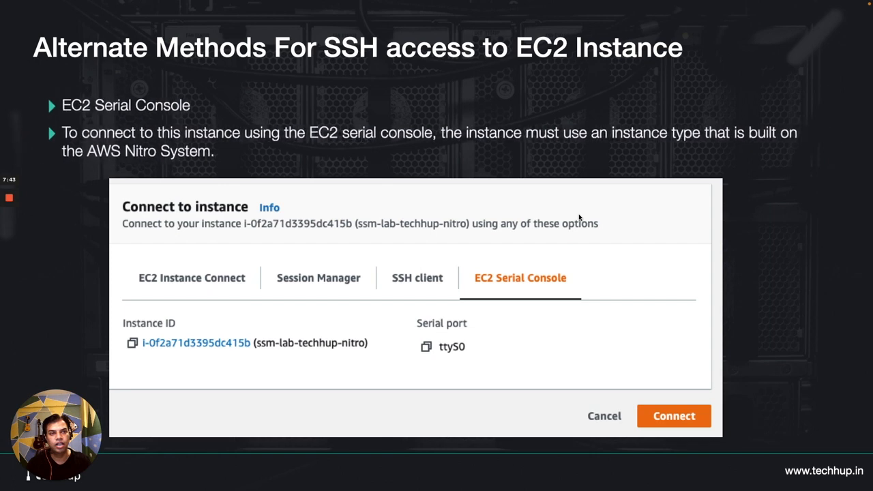
{"action": "key", "text": "Right"}
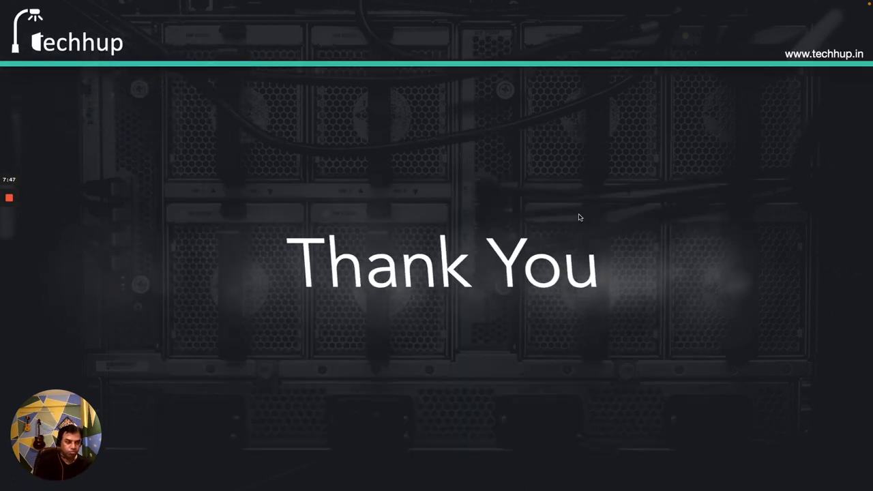
{"action": "key", "text": "Right"}
{"action": "key", "text": "Escape"}
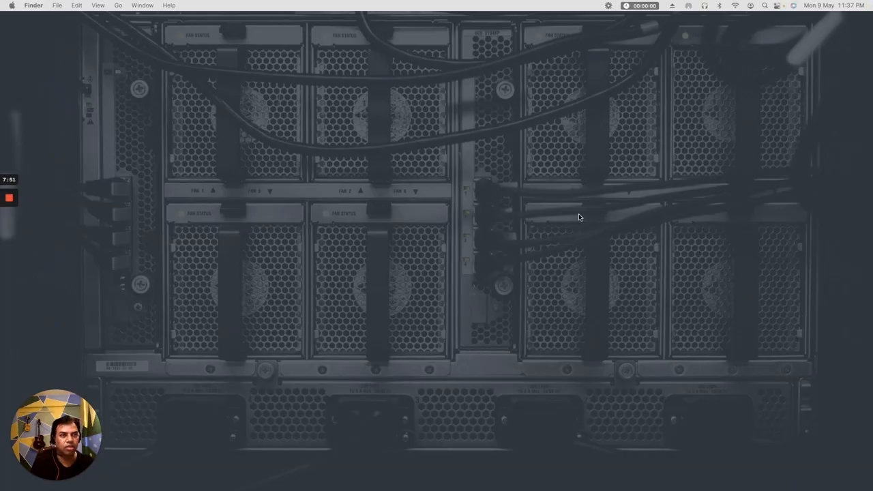